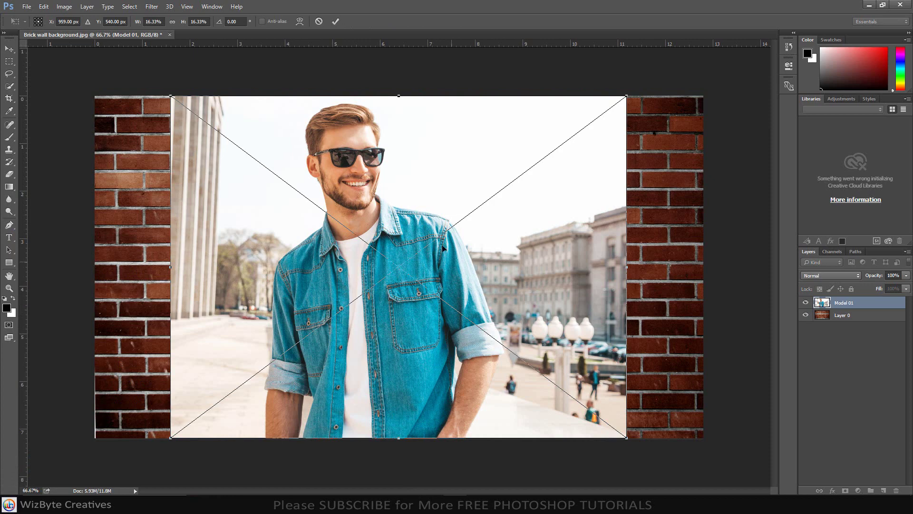
Step: Commit the placed Model 01 image and set the Quick Selection tool's brush size to 34 px
{"action": "left_click", "coordinate": [335, 23]}
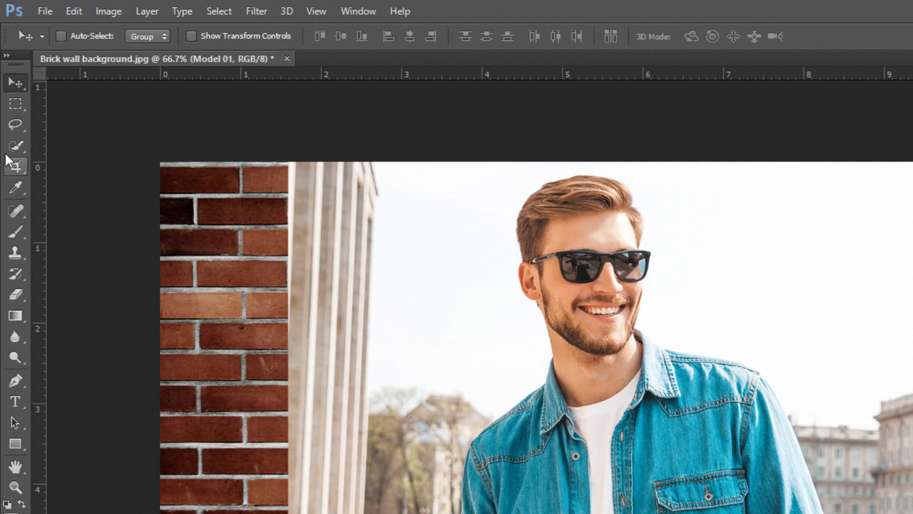
{"action": "left_click", "coordinate": [9, 146]}
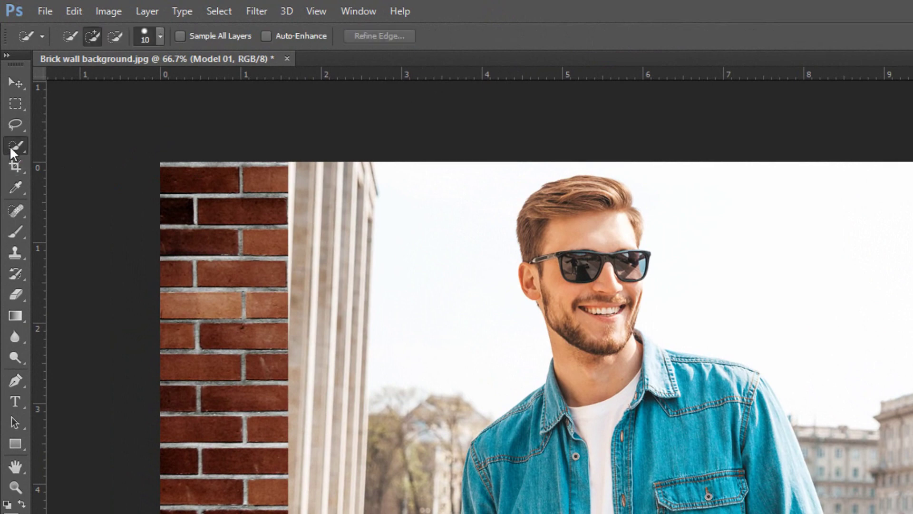
{"action": "left_click", "coordinate": [70, 148]}
{"action": "left_click", "coordinate": [160, 37]}
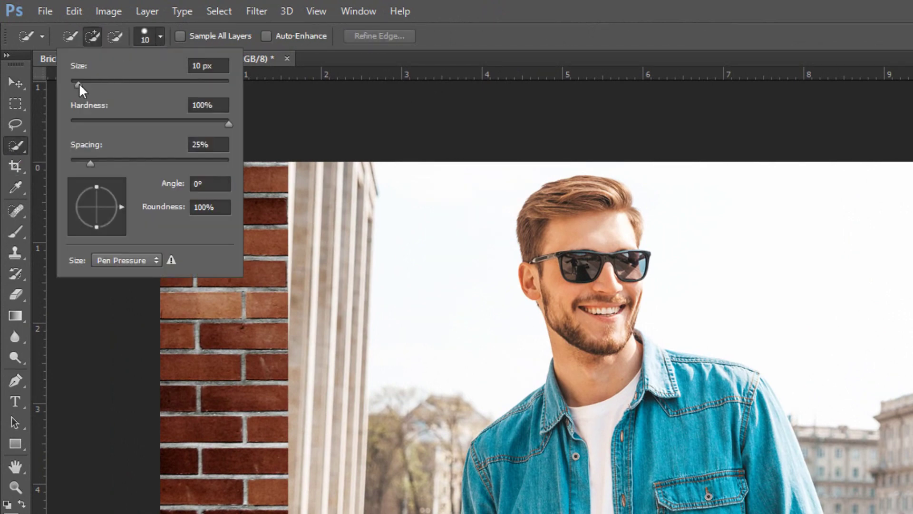
{"action": "left_click_drag", "start_coordinate": [80, 84], "coordinate": [97, 82]}
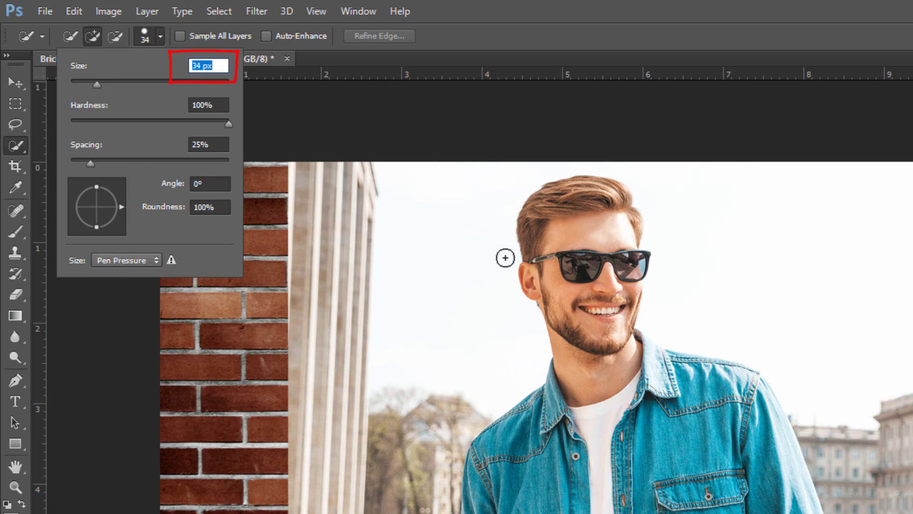
Step: Quick-select the man in the photo from the hair and sunglasses down through the shirt and arms
{"action": "mouse_move", "coordinate": [578, 258]}
{"action": "left_mouse_down"}
{"action": "mouse_move", "coordinate": [591, 246]}
{"action": "mouse_move", "coordinate": [600, 310]}
{"action": "left_mouse_up"}
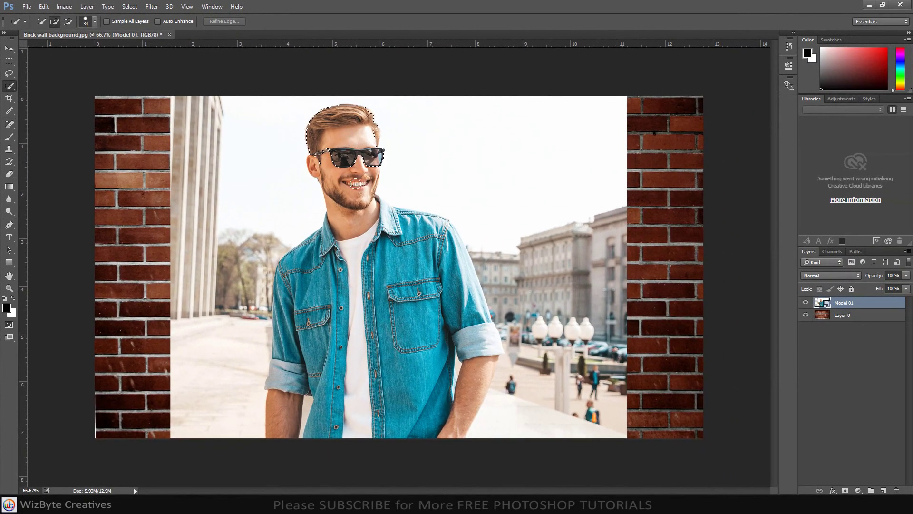
{"action": "mouse_move", "coordinate": [356, 183]}
{"action": "left_mouse_down"}
{"action": "mouse_move", "coordinate": [378, 301]}
{"action": "mouse_move", "coordinate": [383, 394]}
{"action": "mouse_move", "coordinate": [442, 417]}
{"action": "left_mouse_up"}
{"action": "mouse_move", "coordinate": [466, 377]}
{"action": "left_mouse_down"}
{"action": "mouse_move", "coordinate": [462, 296]}
{"action": "mouse_move", "coordinate": [420, 222]}
{"action": "mouse_move", "coordinate": [378, 218]}
{"action": "mouse_move", "coordinate": [299, 307]}
{"action": "mouse_move", "coordinate": [286, 414]}
{"action": "mouse_move", "coordinate": [300, 441]}
{"action": "mouse_move", "coordinate": [330, 424]}
{"action": "mouse_move", "coordinate": [331, 338]}
{"action": "left_mouse_up"}
{"action": "left_click_drag", "start_coordinate": [353, 273], "coordinate": [356, 266]}
Step: Refine the selection along the side of the face, the shirt collar and the adjoining shoulder
{"action": "scroll", "coordinate": [366, 139], "scroll_direction": "up", "scroll_amount": 5}
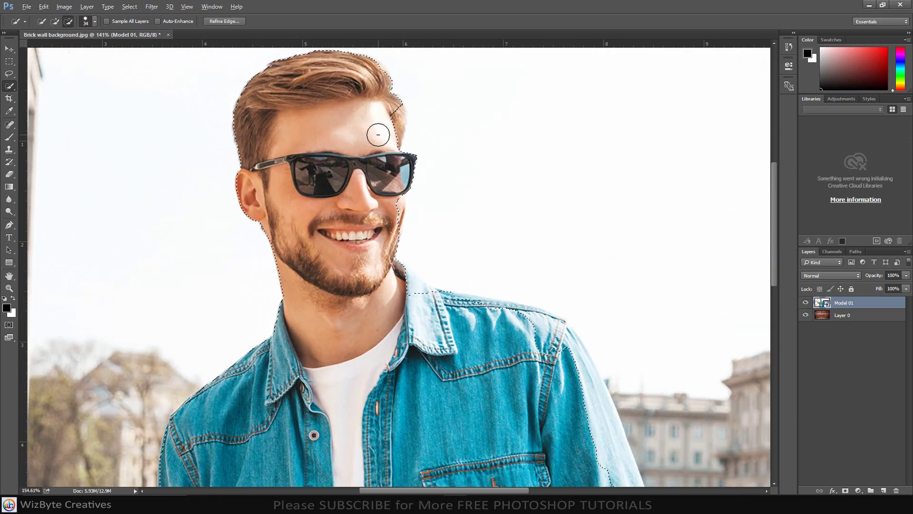
{"action": "left_click", "coordinate": [390, 118]}
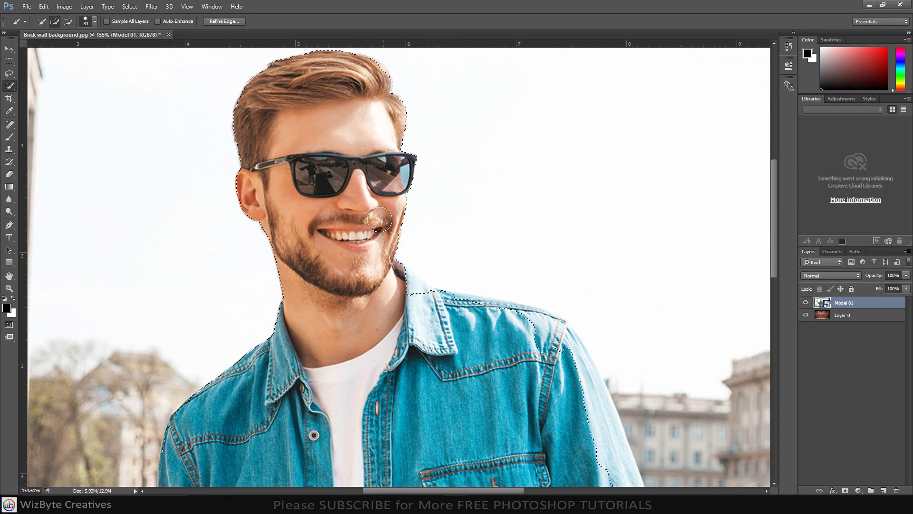
{"action": "left_click", "coordinate": [403, 288]}
{"action": "mouse_move", "coordinate": [403, 289]}
{"action": "left_mouse_down"}
{"action": "mouse_move", "coordinate": [420, 306]}
{"action": "mouse_move", "coordinate": [523, 319]}
{"action": "mouse_move", "coordinate": [561, 341]}
{"action": "mouse_move", "coordinate": [542, 324]}
{"action": "mouse_move", "coordinate": [565, 344]}
{"action": "left_mouse_up"}
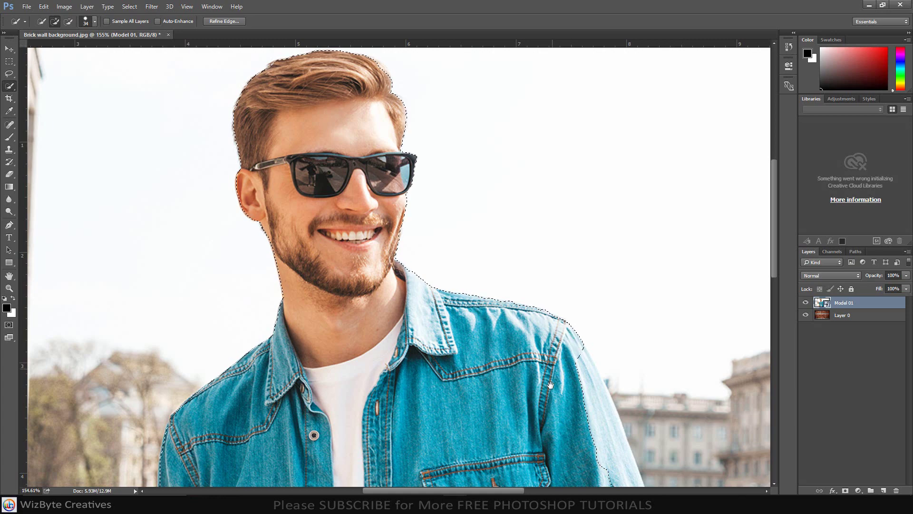
Step: Add the missing strip of forearm below the rolled cuff to the selection and subtract the background spill beside it
{"action": "left_click_drag", "start_coordinate": [509, 286], "coordinate": [422, 77]}
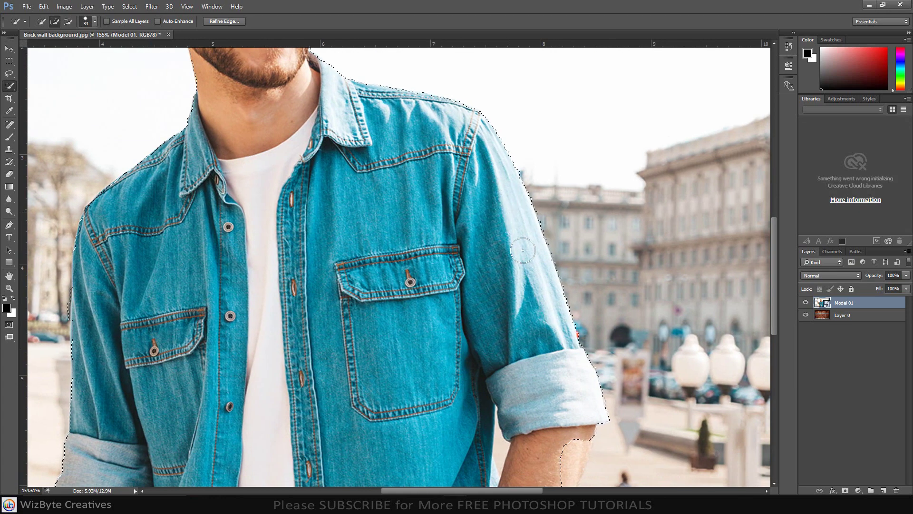
{"action": "scroll", "coordinate": [542, 394], "scroll_direction": "down", "scroll_amount": 5}
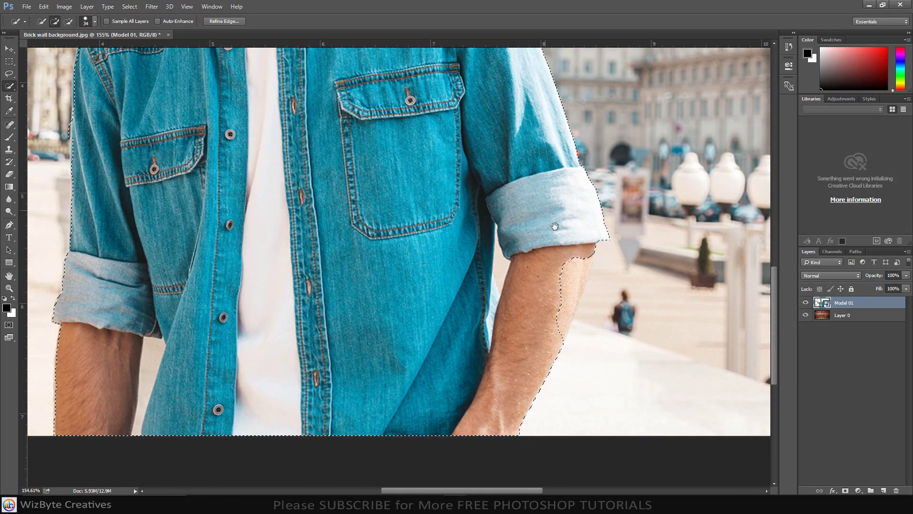
{"action": "left_click_drag", "start_coordinate": [576, 248], "coordinate": [623, 249]}
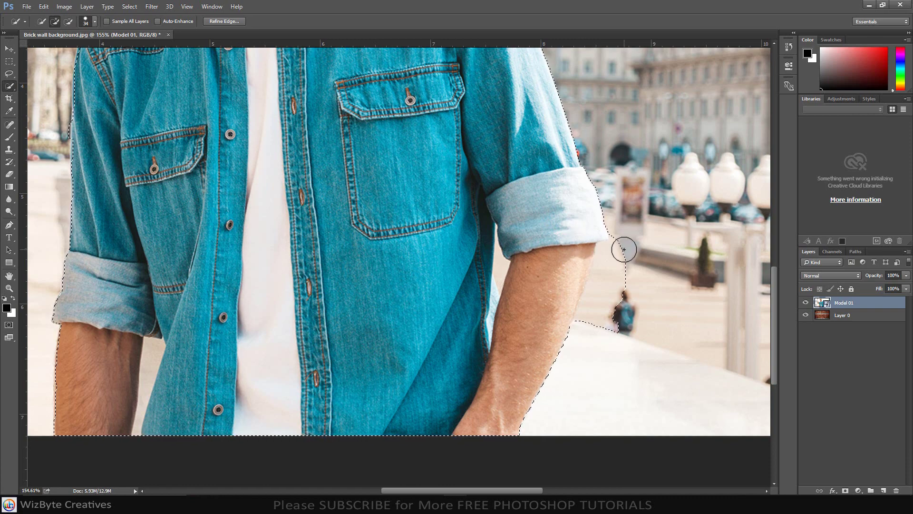
{"action": "left_click", "coordinate": [69, 21]}
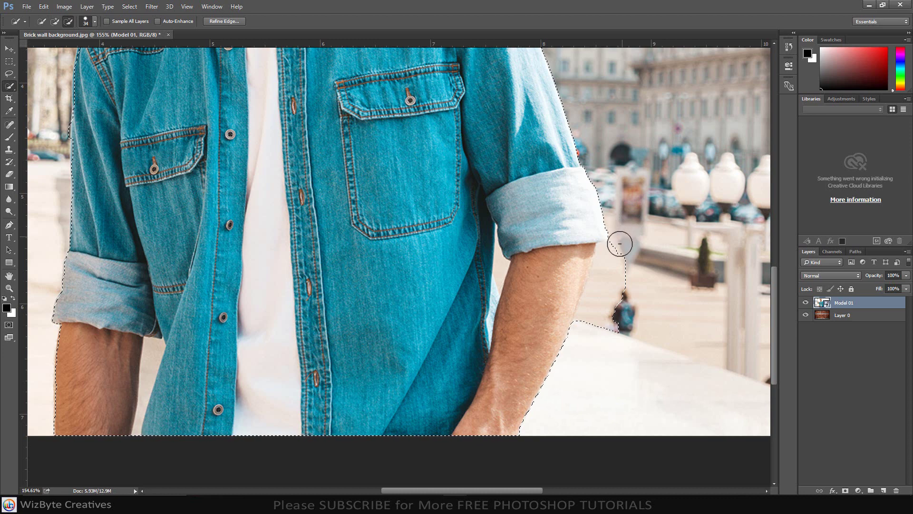
{"action": "left_click_drag", "start_coordinate": [619, 243], "coordinate": [613, 262]}
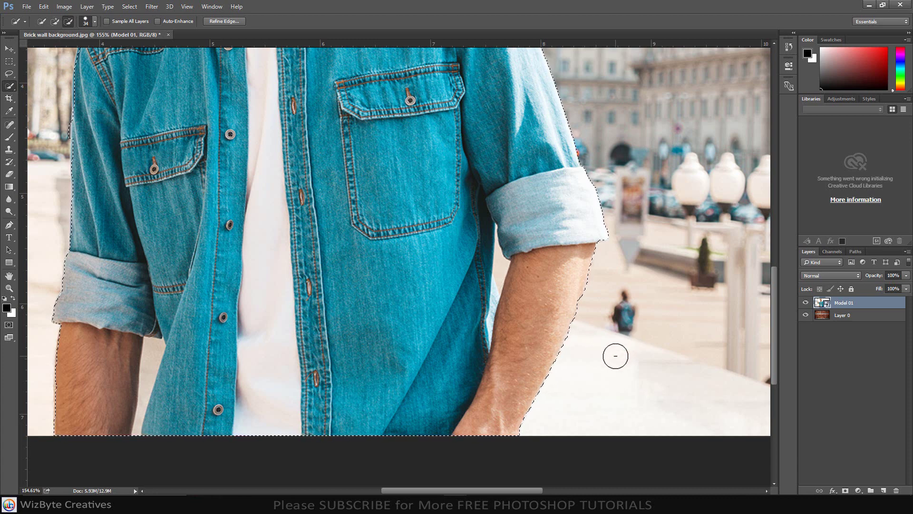
Step: Shrink the selection brush and subtract the background gaps between both arms and the torso
{"action": "key", "text": "bracketleft"}
{"action": "key", "text": "bracketleft"}
{"action": "key", "text": "bracketleft"}
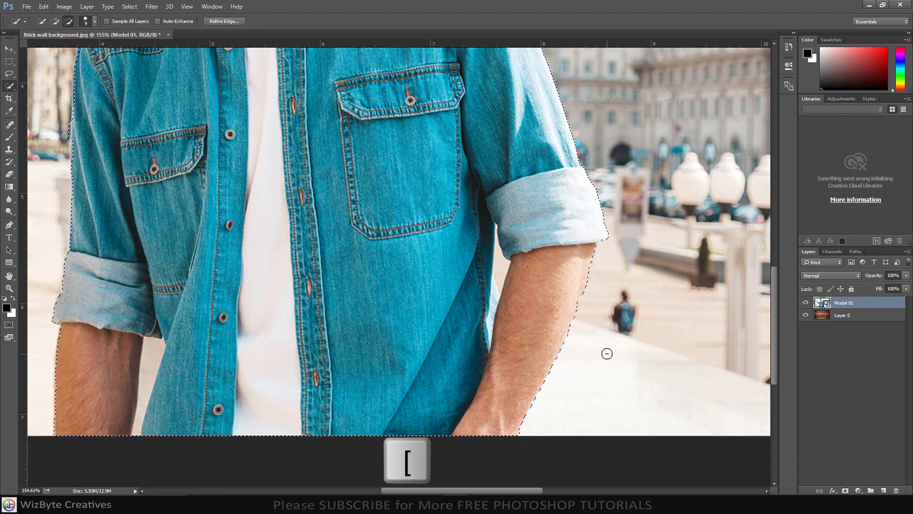
{"action": "mouse_move", "coordinate": [500, 270]}
{"action": "left_mouse_down"}
{"action": "mouse_move", "coordinate": [496, 236]}
{"action": "mouse_move", "coordinate": [496, 288]}
{"action": "left_mouse_up"}
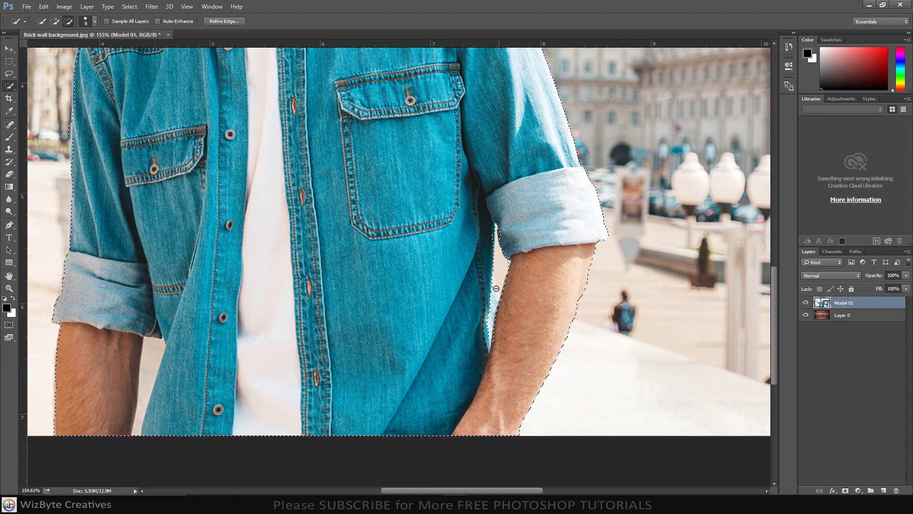
{"action": "left_click", "coordinate": [152, 359]}
{"action": "left_click_drag", "start_coordinate": [138, 433], "coordinate": [139, 432]}
{"action": "scroll", "coordinate": [362, 335], "scroll_direction": "down", "scroll_amount": 7}
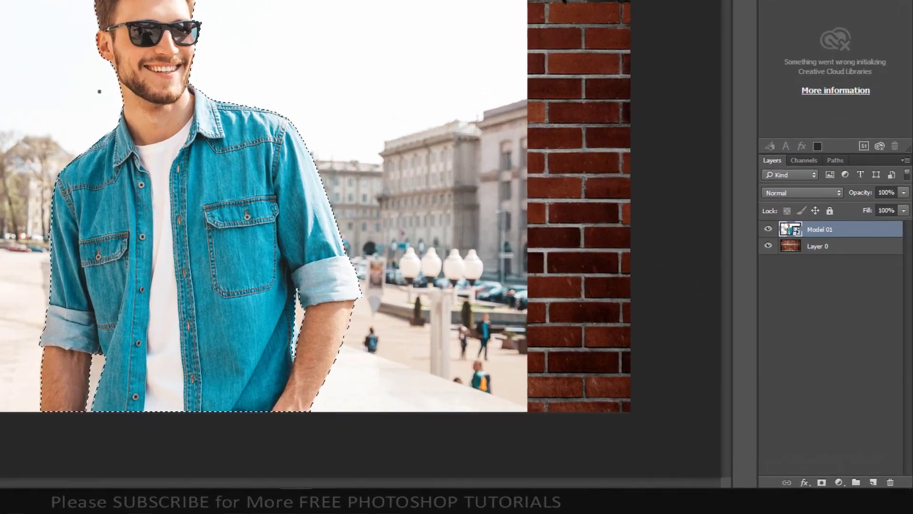
Step: Mask the Model 01 layer to the selection and add a black 3 px outside Stroke to it
{"action": "left_click", "coordinate": [822, 482]}
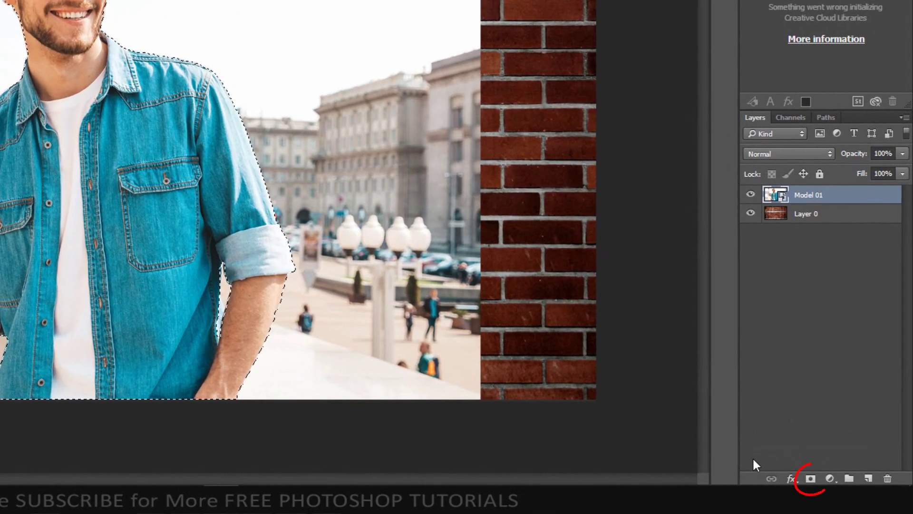
{"action": "left_click", "coordinate": [811, 479]}
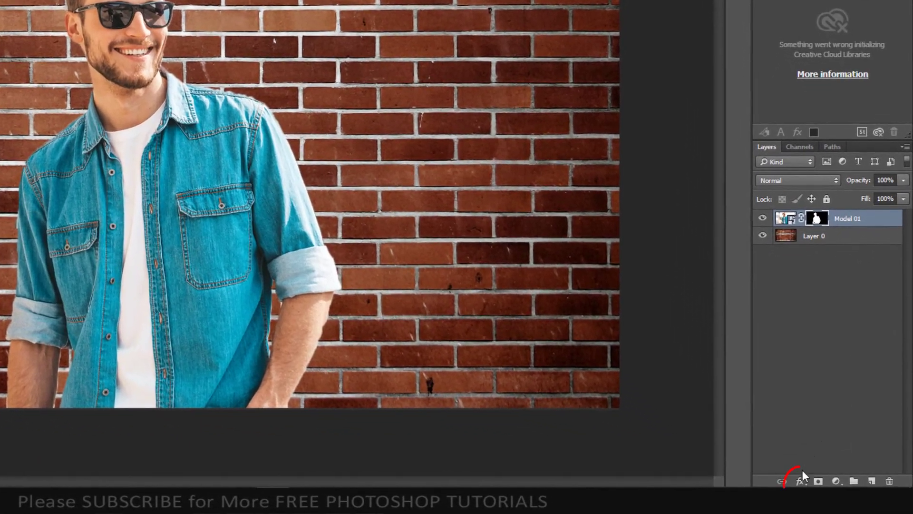
{"action": "left_click", "coordinate": [832, 491]}
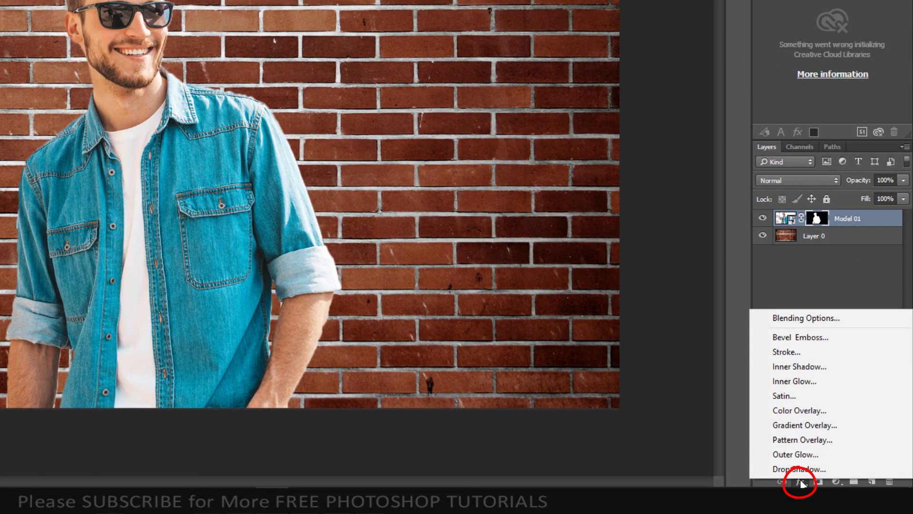
{"action": "left_click", "coordinate": [789, 355]}
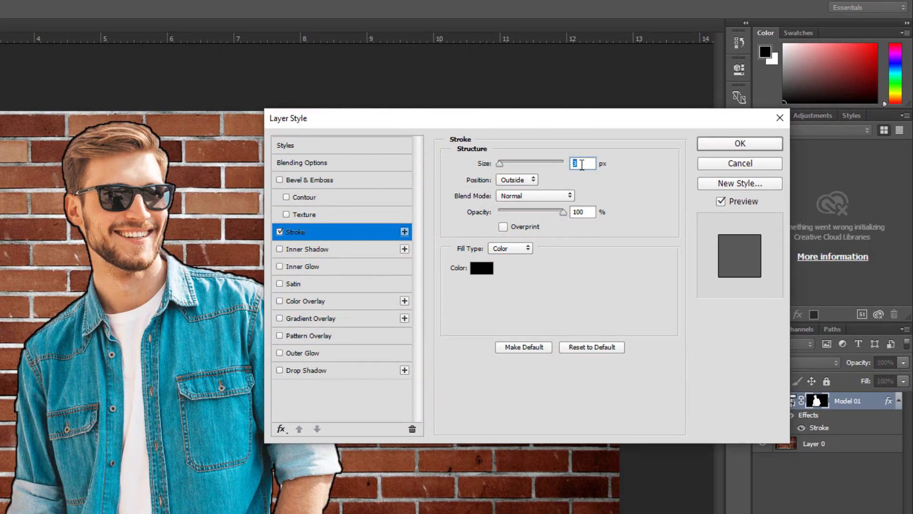
{"action": "left_click_drag", "start_coordinate": [499, 164], "coordinate": [499, 165]}
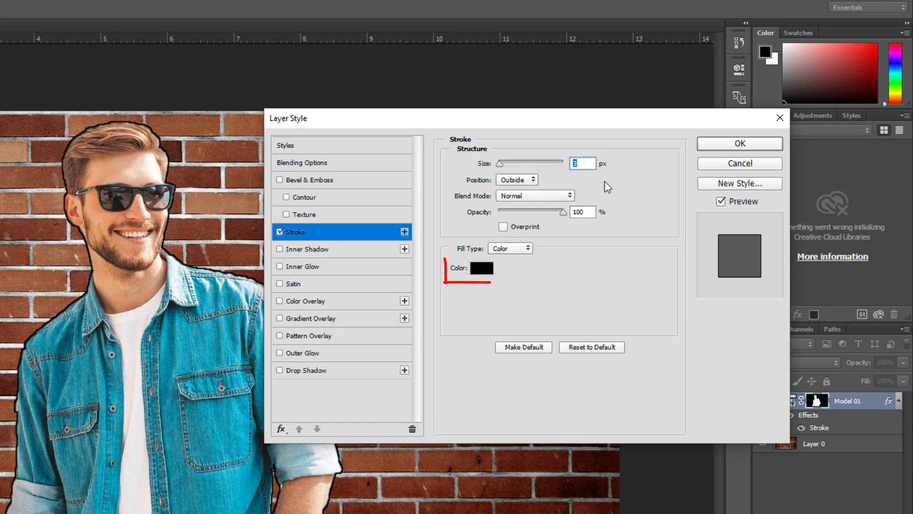
{"action": "left_click", "coordinate": [720, 148]}
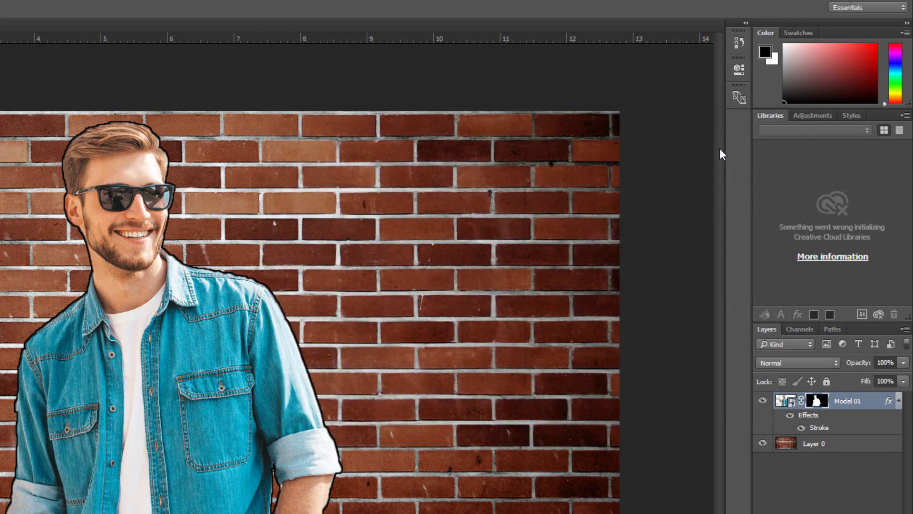
Step: Collapse the Model 01 layer's effects list and convert the layer to a smart object
{"action": "left_click", "coordinate": [899, 402]}
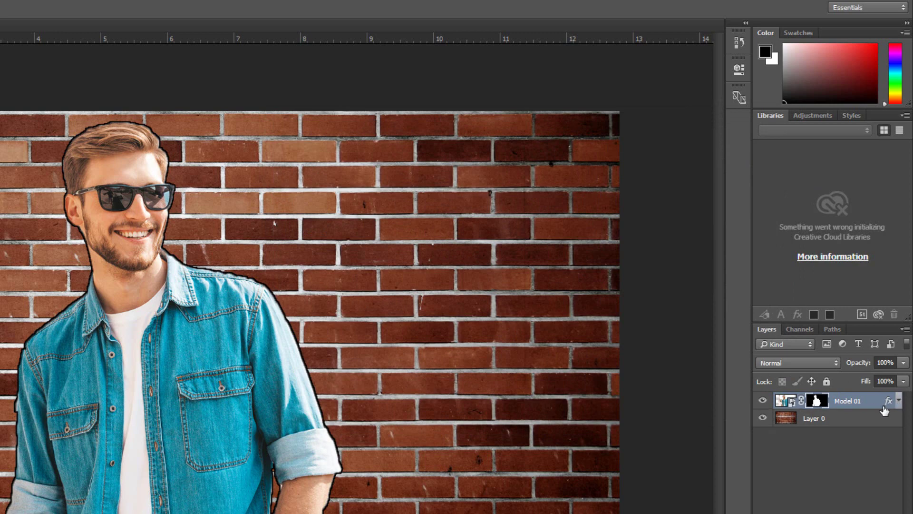
{"action": "right_click", "coordinate": [852, 406]}
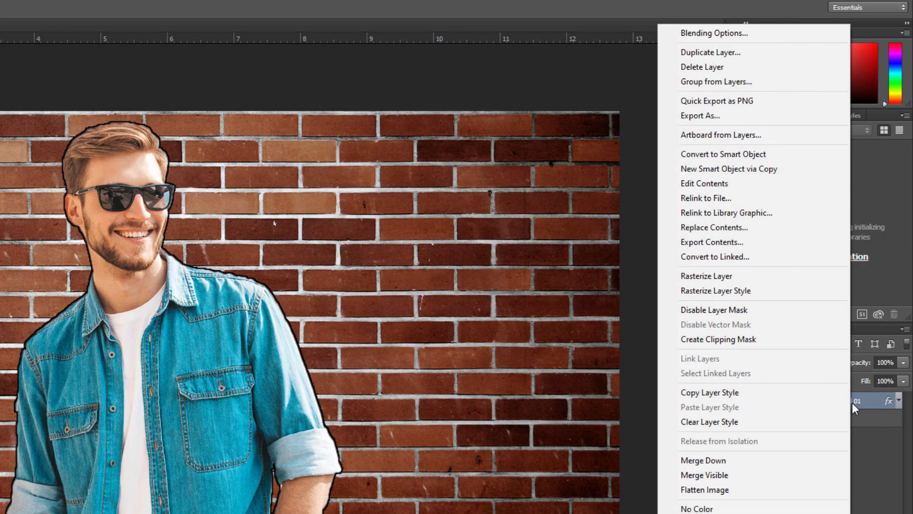
{"action": "left_click", "coordinate": [740, 159]}
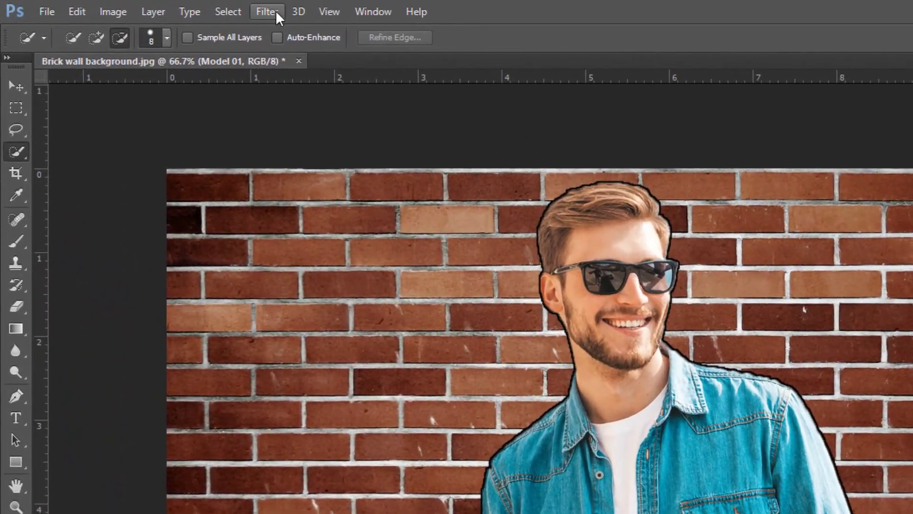
Step: Apply Poster Edges to Model 01 with edge thickness 10, edge intensity 1 and posterization 0, and set its blend mode to Overlay
{"action": "left_click", "coordinate": [152, 7]}
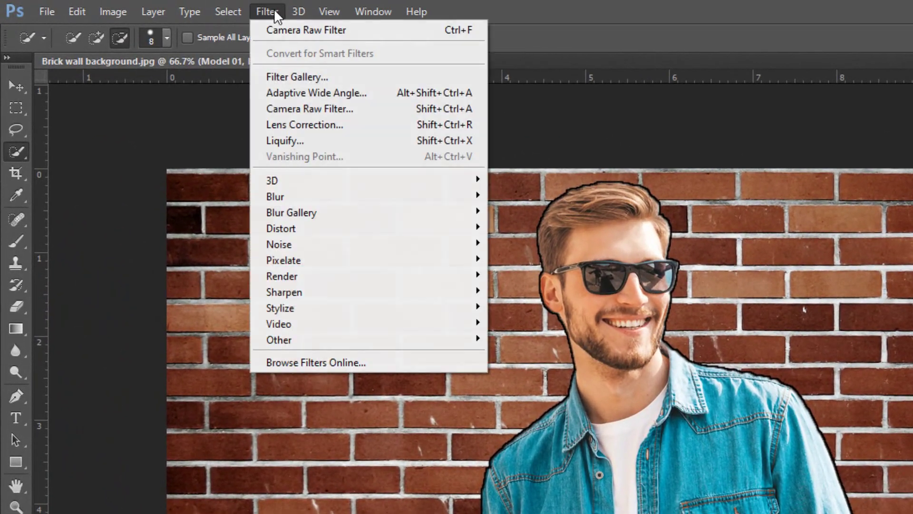
{"action": "left_click", "coordinate": [282, 73]}
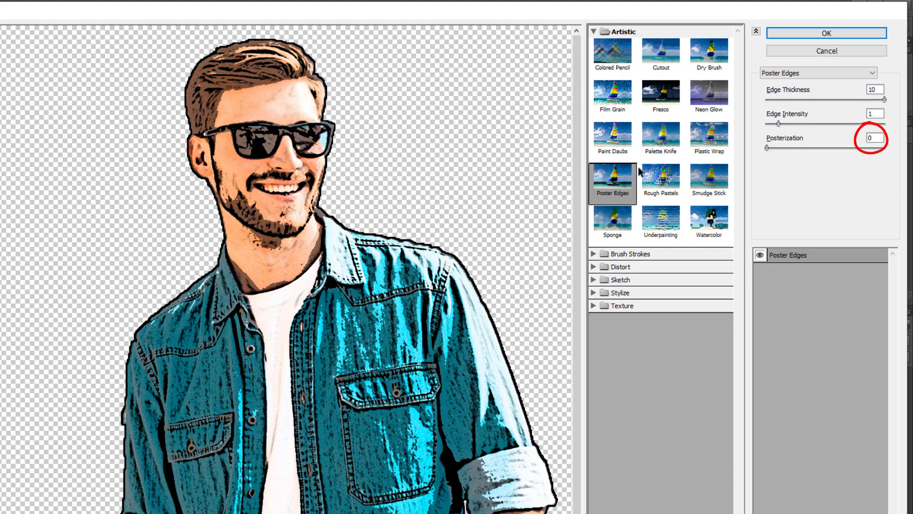
{"action": "left_click", "coordinate": [816, 36]}
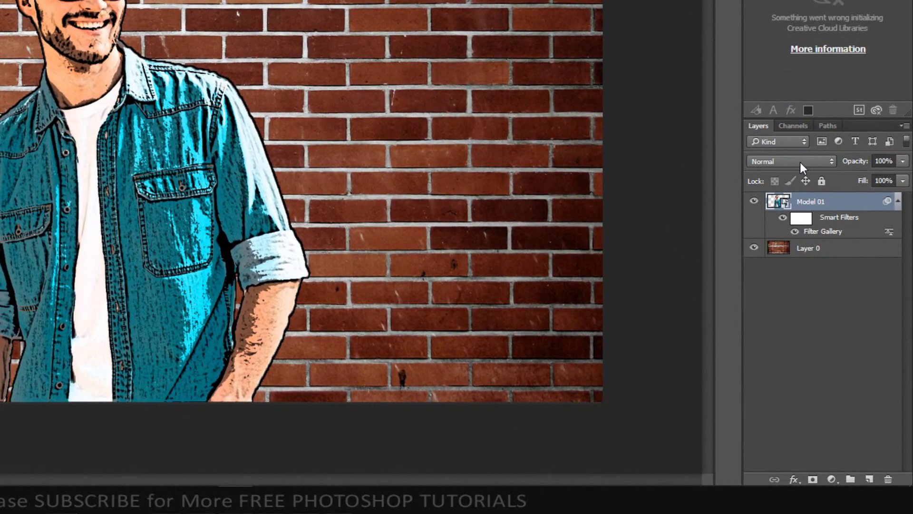
{"action": "left_click", "coordinate": [800, 161]}
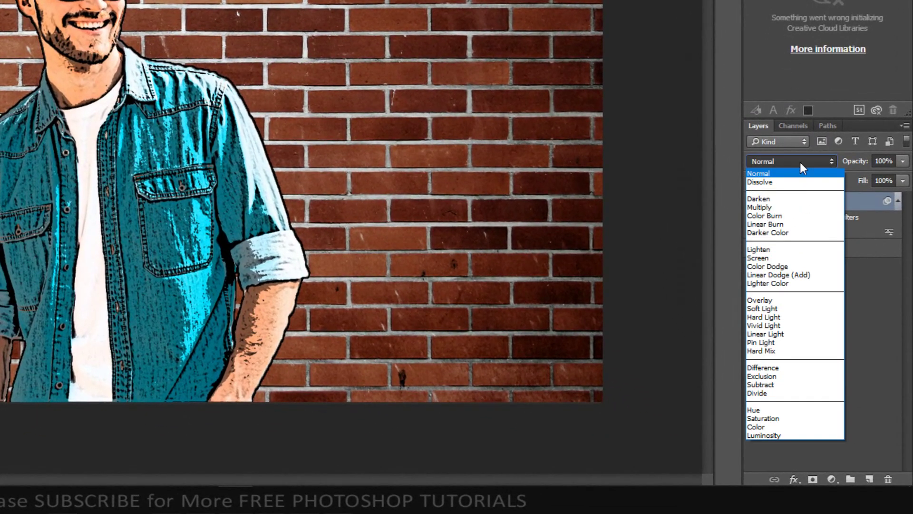
{"action": "left_click", "coordinate": [785, 301]}
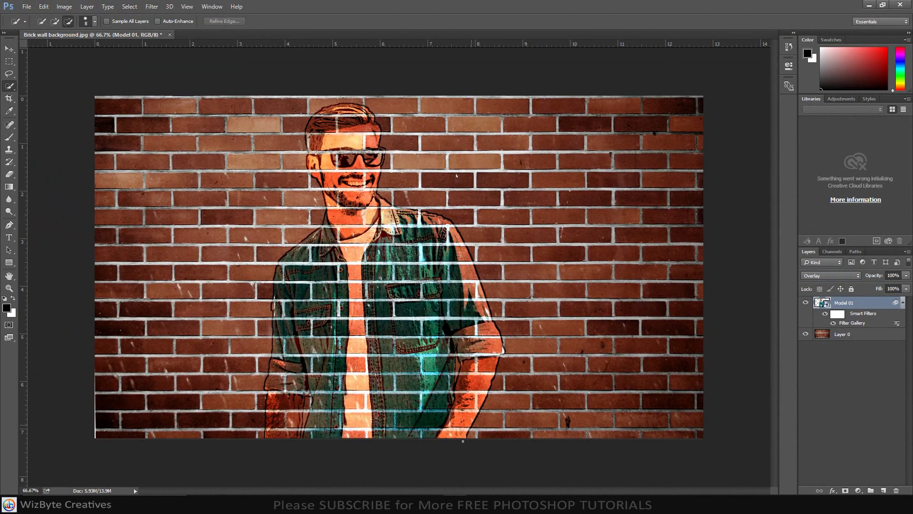
Step: Place Brick.png from the Own Wall Effect folder above Model 01, lowered to Y 603 px, and commit it
{"action": "left_click", "coordinate": [432, 504]}
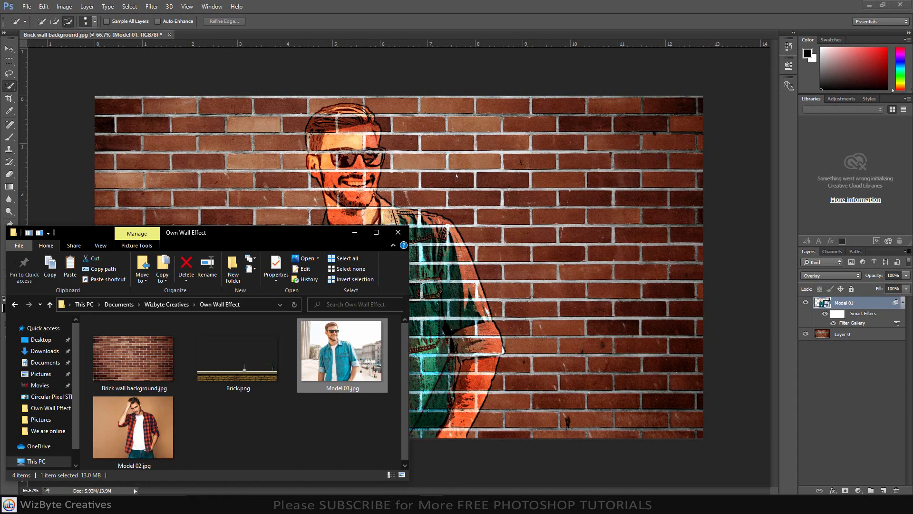
{"action": "left_click", "coordinate": [242, 370]}
{"action": "left_click_drag", "start_coordinate": [242, 369], "coordinate": [521, 350]}
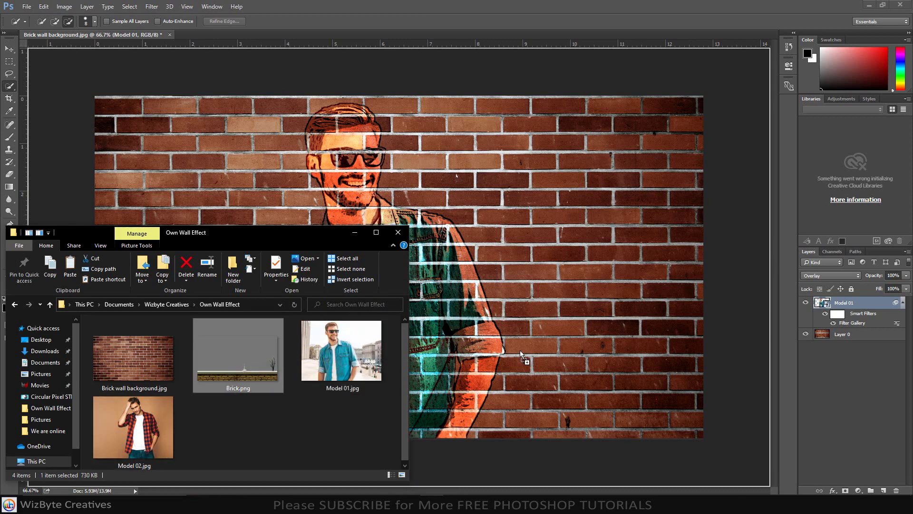
{"action": "mouse_move", "coordinate": [500, 404]}
{"action": "left_mouse_down"}
{"action": "mouse_move", "coordinate": [501, 367]}
{"action": "mouse_move", "coordinate": [493, 409]}
{"action": "mouse_move", "coordinate": [503, 420]}
{"action": "left_mouse_up"}
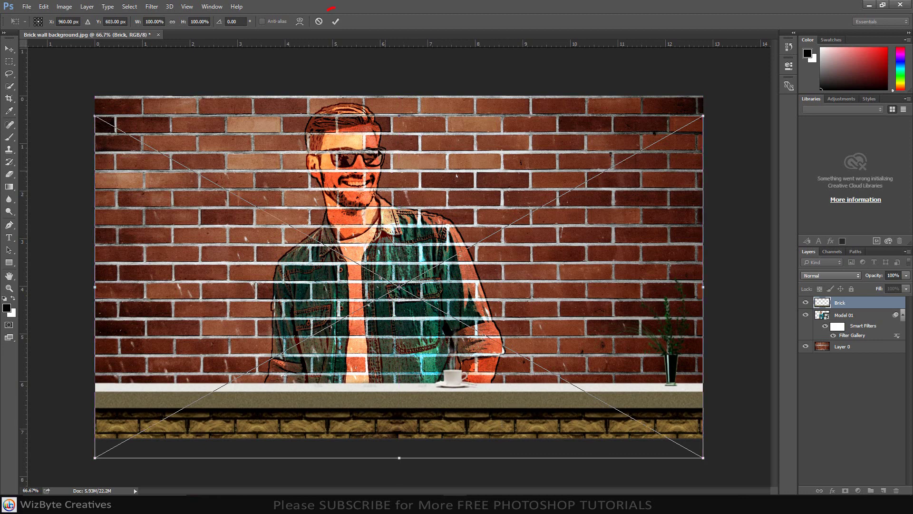
{"action": "left_click", "coordinate": [335, 21]}
{"action": "key", "text": "w"}
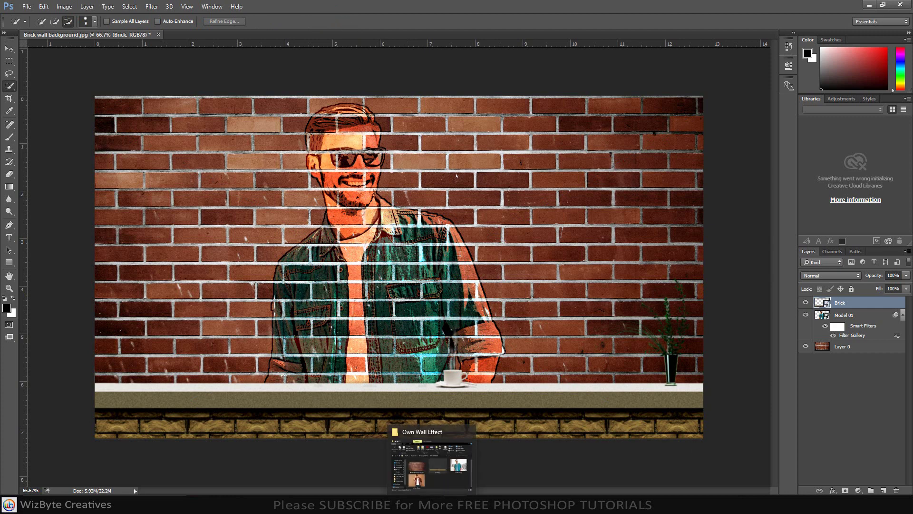
Step: Place Model 02.jpg from the Own Wall Effect folder above the Brick layer at its default size and commit it
{"action": "left_click", "coordinate": [458, 464]}
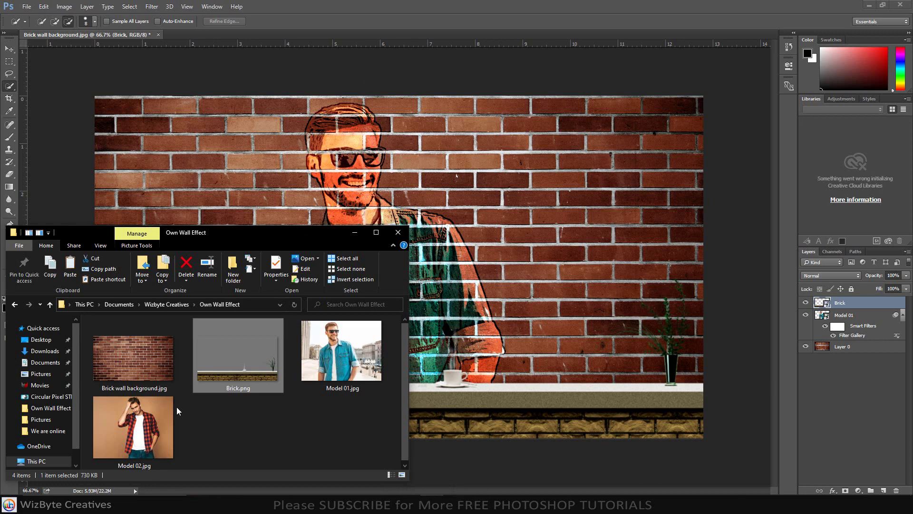
{"action": "left_click_drag", "start_coordinate": [138, 421], "coordinate": [513, 312]}
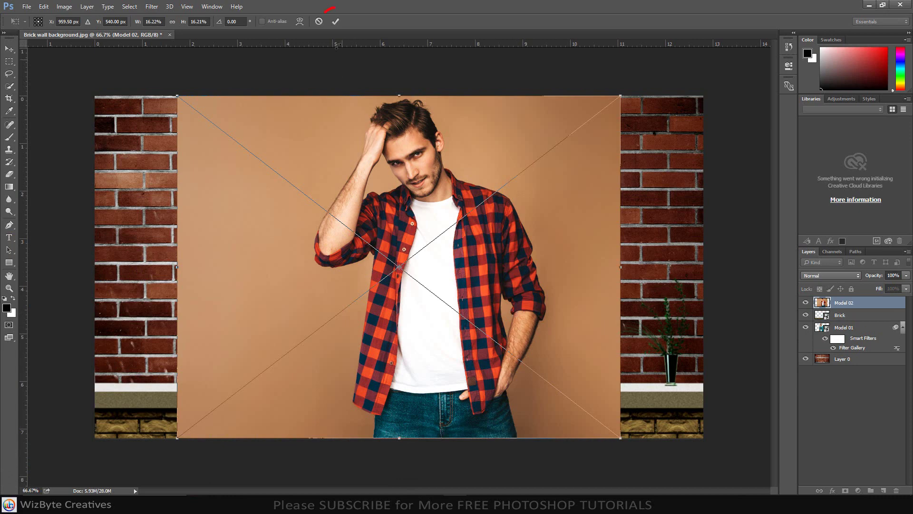
{"action": "key", "text": "w"}
{"action": "left_click", "coordinate": [336, 22]}
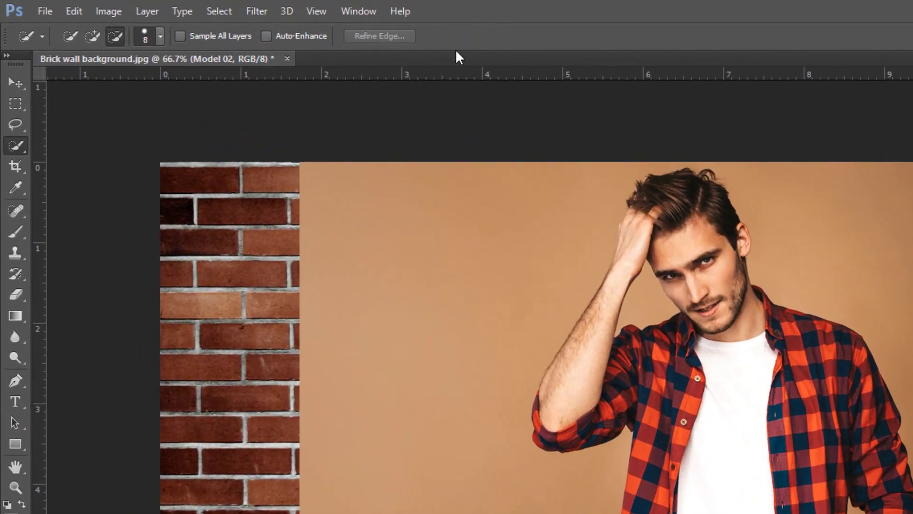
Step: Select the man in the plaid shirt on Model 02 with the Quick Selection tool at a 31 px brush size
{"action": "right_click", "coordinate": [19, 143]}
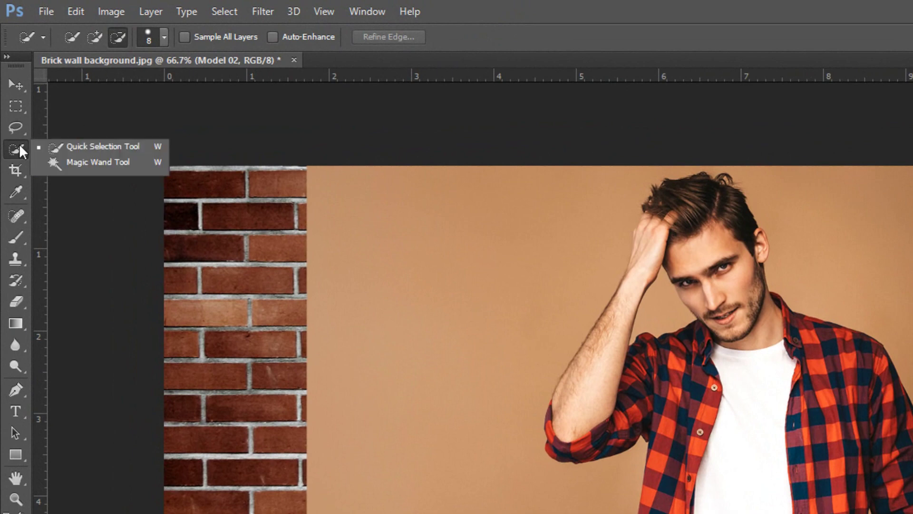
{"action": "left_click", "coordinate": [73, 145]}
{"action": "left_click", "coordinate": [163, 39]}
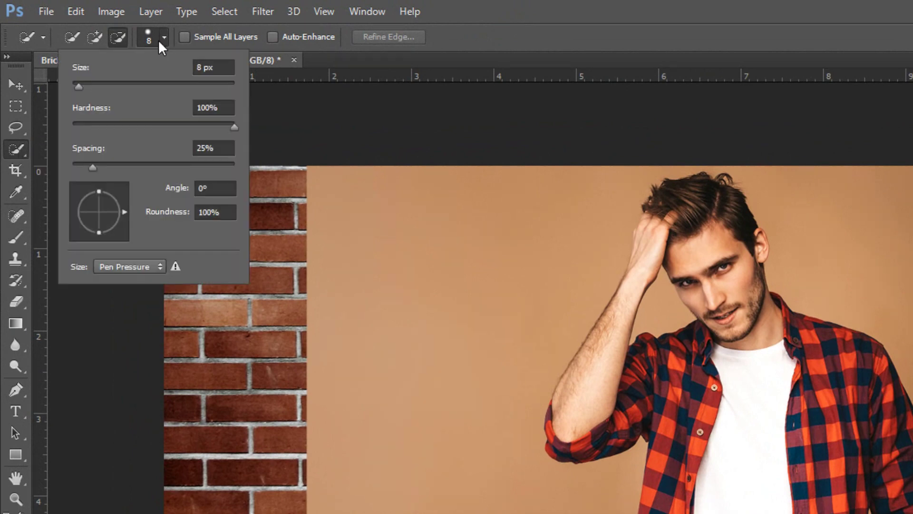
{"action": "left_click_drag", "start_coordinate": [76, 86], "coordinate": [96, 86]}
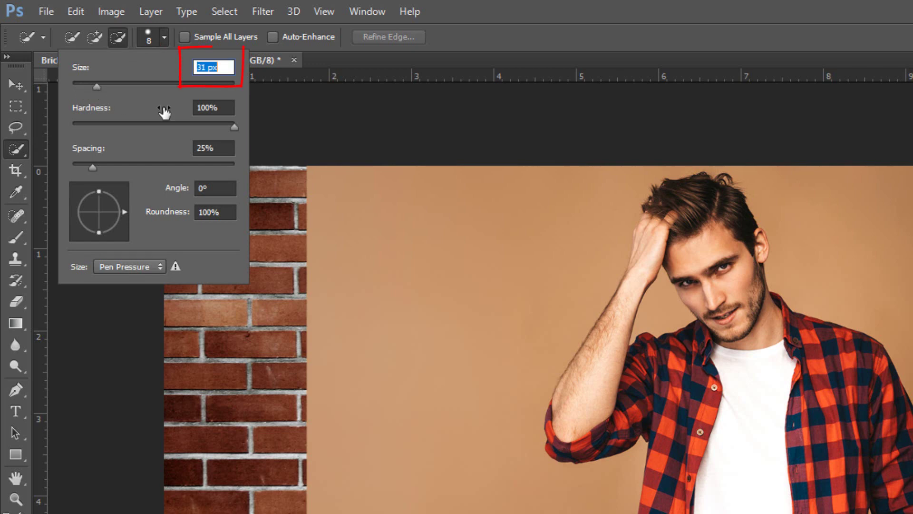
{"action": "mouse_move", "coordinate": [705, 281]}
{"action": "left_mouse_down"}
{"action": "mouse_move", "coordinate": [708, 219]}
{"action": "mouse_move", "coordinate": [683, 223]}
{"action": "mouse_move", "coordinate": [703, 257]}
{"action": "left_mouse_up"}
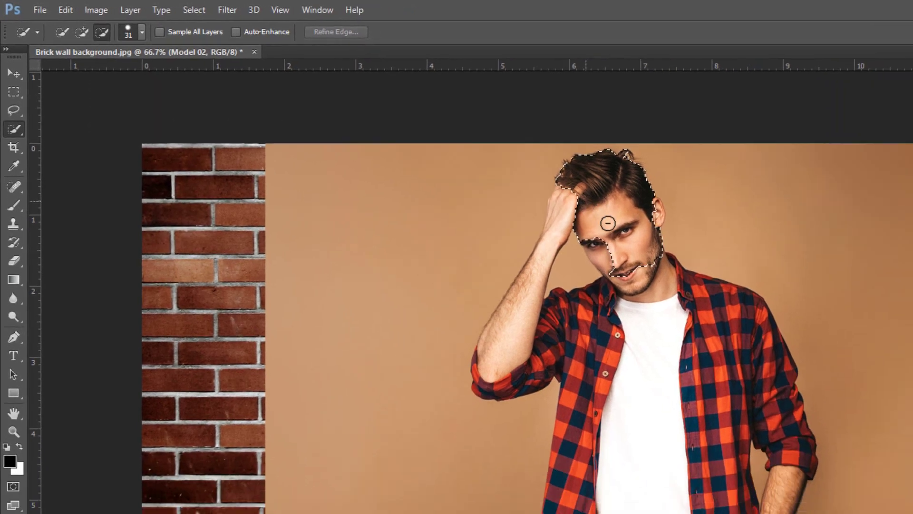
{"action": "mouse_move", "coordinate": [608, 223]}
{"action": "left_mouse_down"}
{"action": "mouse_move", "coordinate": [656, 403]}
{"action": "mouse_move", "coordinate": [718, 362]}
{"action": "mouse_move", "coordinate": [689, 298]}
{"action": "mouse_move", "coordinate": [763, 349]}
{"action": "left_mouse_up"}
{"action": "mouse_move", "coordinate": [508, 232]}
{"action": "left_mouse_down"}
{"action": "mouse_move", "coordinate": [530, 296]}
{"action": "mouse_move", "coordinate": [477, 394]}
{"action": "mouse_move", "coordinate": [484, 437]}
{"action": "left_mouse_up"}
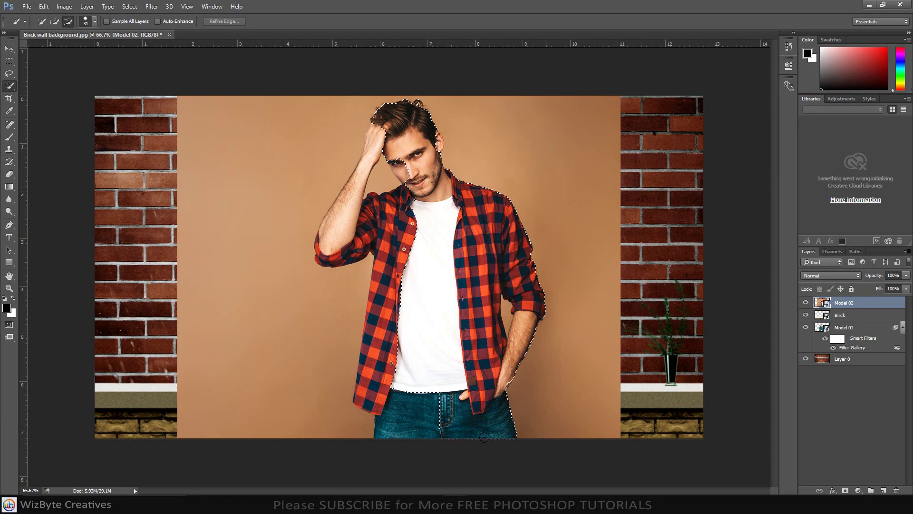
{"action": "mouse_move", "coordinate": [370, 376]}
{"action": "left_mouse_down"}
{"action": "mouse_move", "coordinate": [374, 307]}
{"action": "mouse_move", "coordinate": [371, 379]}
{"action": "mouse_move", "coordinate": [368, 364]}
{"action": "mouse_move", "coordinate": [360, 389]}
{"action": "mouse_move", "coordinate": [392, 289]}
{"action": "mouse_move", "coordinate": [391, 229]}
{"action": "mouse_move", "coordinate": [378, 294]}
{"action": "mouse_move", "coordinate": [389, 230]}
{"action": "mouse_move", "coordinate": [338, 245]}
{"action": "left_mouse_up"}
{"action": "left_click_drag", "start_coordinate": [345, 198], "coordinate": [385, 116]}
Step: Refine the selection by adding the missing edge at the raised elbow's sleeve and the man's ear
{"action": "scroll", "coordinate": [414, 267], "scroll_direction": "up", "scroll_amount": 5}
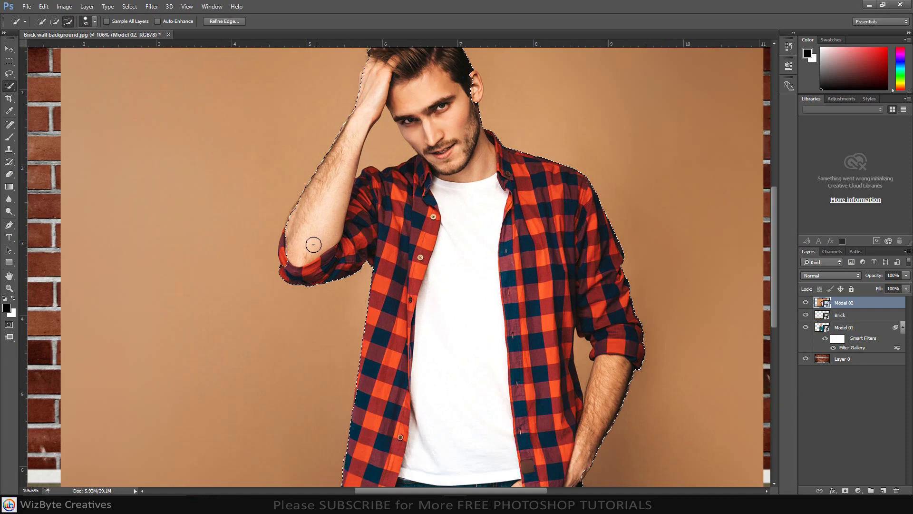
{"action": "scroll", "coordinate": [390, 248], "scroll_direction": "down", "scroll_amount": 4}
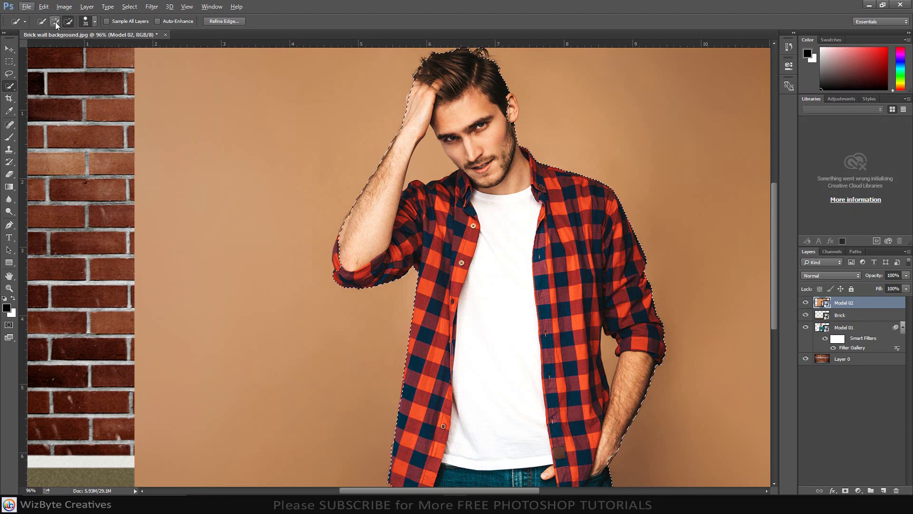
{"action": "scroll", "coordinate": [465, 271], "scroll_direction": "up", "scroll_amount": 2}
{"action": "scroll", "coordinate": [397, 228], "scroll_direction": "up", "scroll_amount": 3}
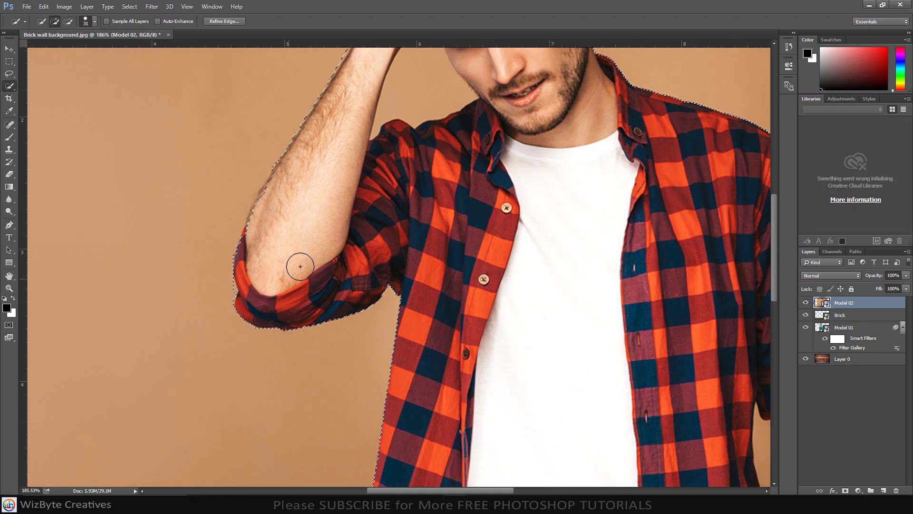
{"action": "key", "text": "ctrl+z"}
{"action": "left_click_drag", "start_coordinate": [261, 239], "coordinate": [253, 256]}
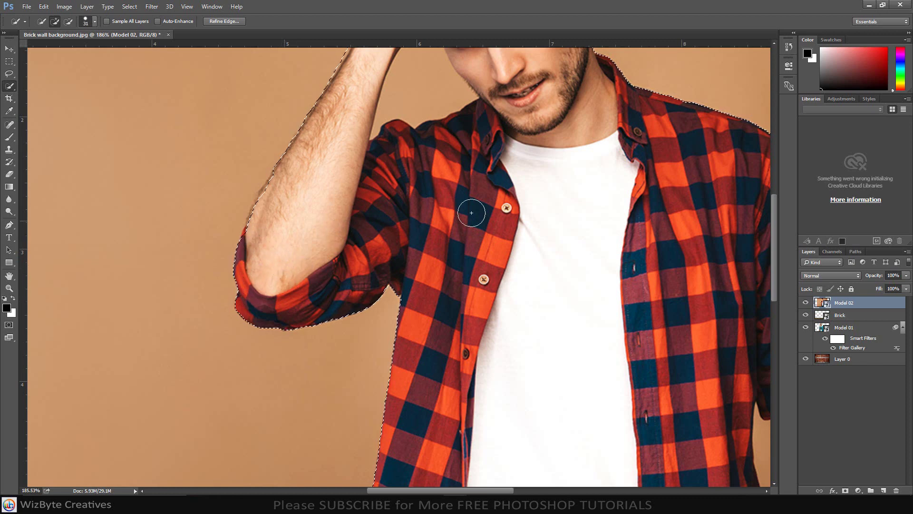
{"action": "left_click_drag", "start_coordinate": [503, 194], "coordinate": [427, 365]}
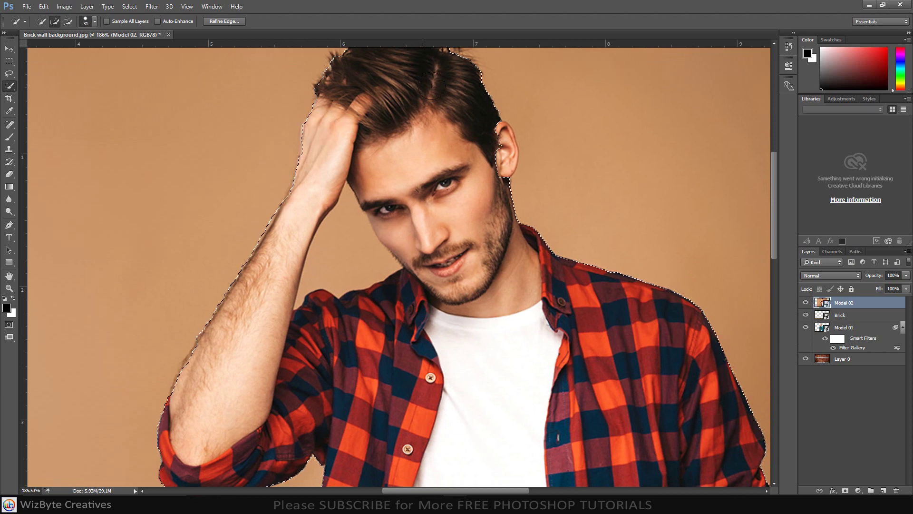
{"action": "left_click_drag", "start_coordinate": [442, 99], "coordinate": [420, 151]}
{"action": "left_click_drag", "start_coordinate": [462, 267], "coordinate": [462, 209]}
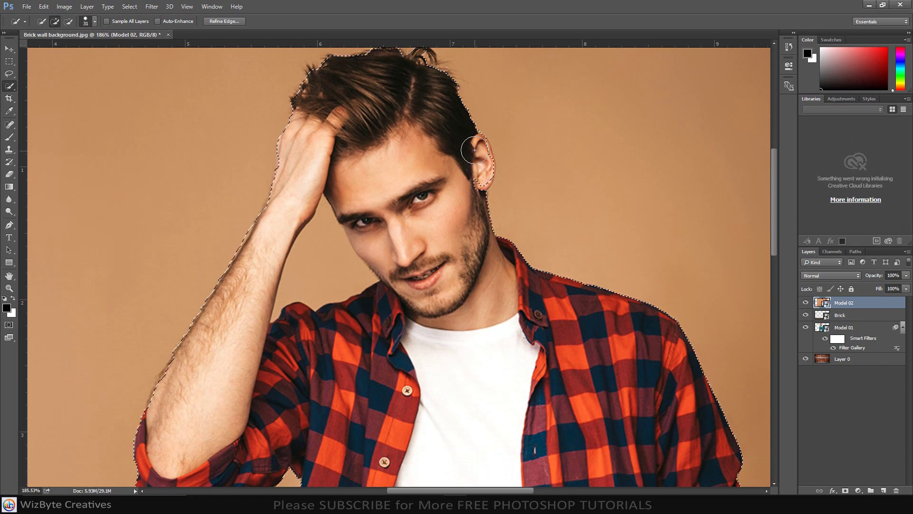
{"action": "left_click_drag", "start_coordinate": [475, 150], "coordinate": [478, 178]}
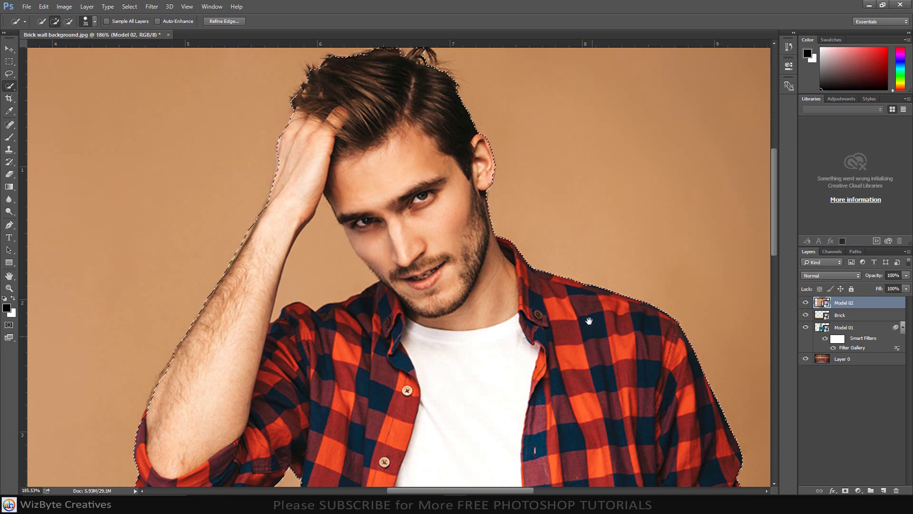
Step: Subtract the gap between the raised arm and the face from the selection with a 10 px brush, and add the cheek back
{"action": "left_click_drag", "start_coordinate": [588, 321], "coordinate": [524, 165]}
{"action": "key", "text": "alt"}
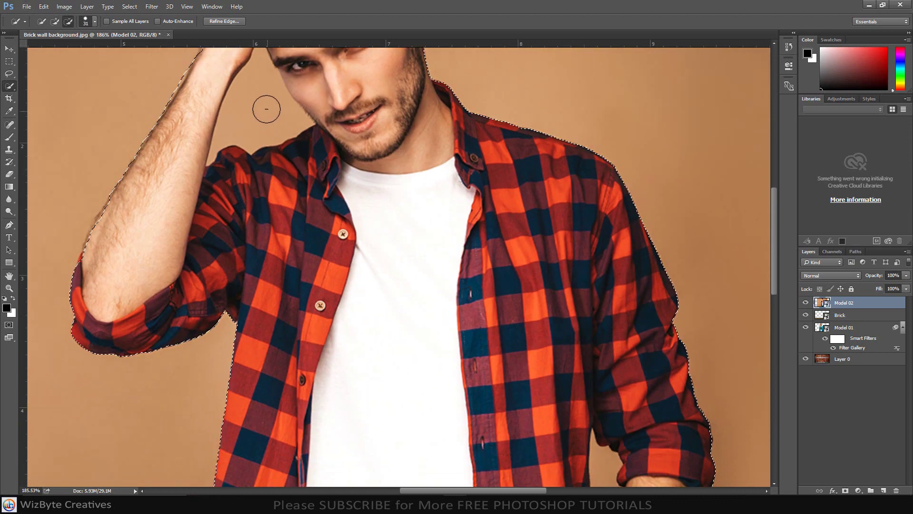
{"action": "left_click_drag", "start_coordinate": [387, 151], "coordinate": [472, 304]}
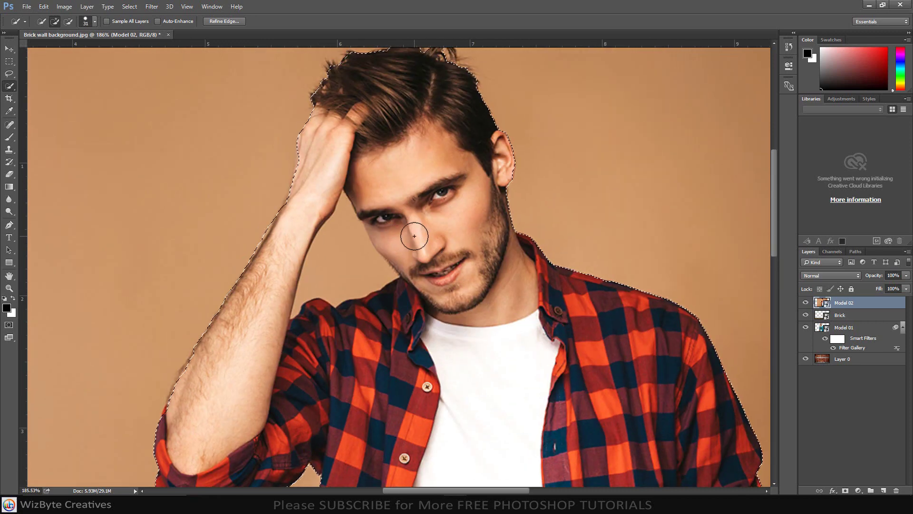
{"action": "key", "text": "bracketleft"}
{"action": "key", "text": "bracketleft"}
{"action": "key", "text": "bracketleft"}
{"action": "mouse_move", "coordinate": [344, 239]}
{"action": "left_mouse_down"}
{"action": "mouse_move", "coordinate": [347, 220]}
{"action": "mouse_move", "coordinate": [359, 222]}
{"action": "left_mouse_up"}
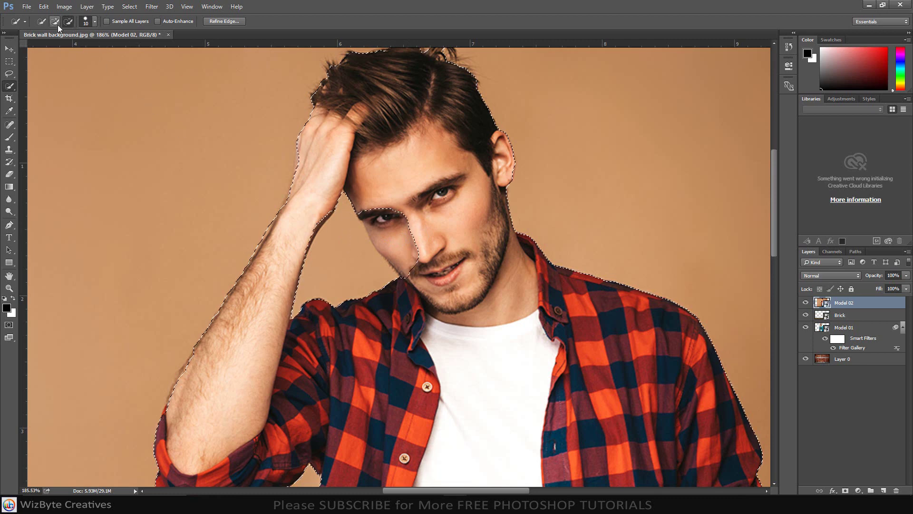
{"action": "left_click_drag", "start_coordinate": [384, 222], "coordinate": [403, 272]}
{"action": "mouse_move", "coordinate": [317, 216]}
{"action": "left_mouse_down"}
{"action": "mouse_move", "coordinate": [331, 206]}
{"action": "mouse_move", "coordinate": [309, 235]}
{"action": "mouse_move", "coordinate": [299, 276]}
{"action": "left_mouse_up"}
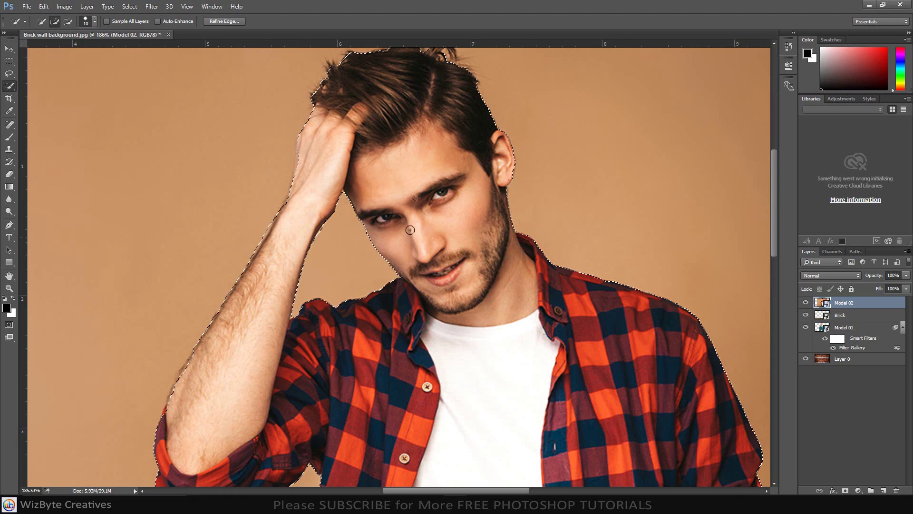
Step: Subtract the gap between the lowered arm and the shirt, and mask the Model 02 layer to the selection
{"action": "left_click_drag", "start_coordinate": [617, 422], "coordinate": [438, 138]}
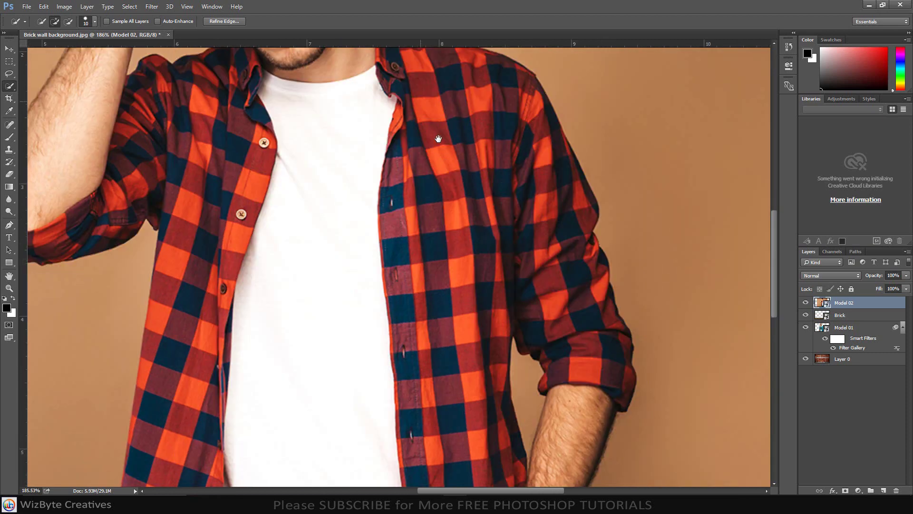
{"action": "left_click_drag", "start_coordinate": [547, 407], "coordinate": [527, 310]}
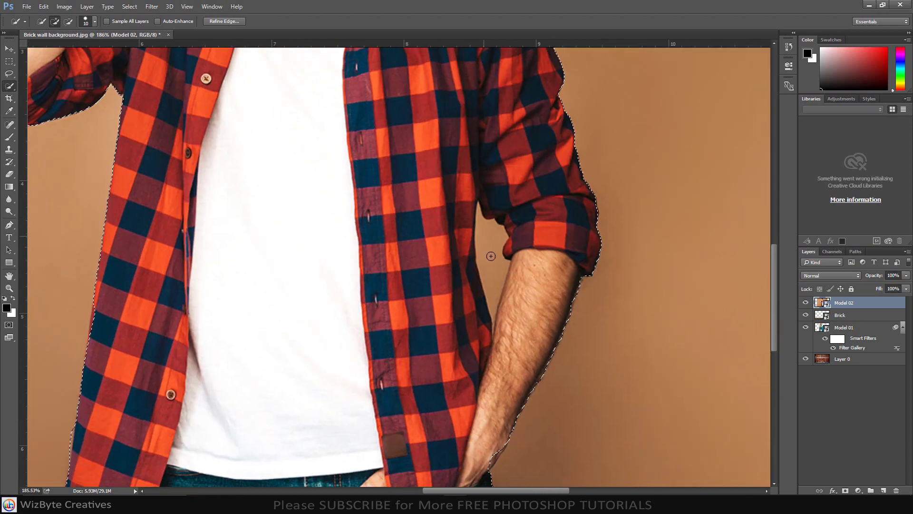
{"action": "left_click", "coordinate": [68, 21]}
{"action": "mouse_move", "coordinate": [505, 250]}
{"action": "left_mouse_down"}
{"action": "mouse_move", "coordinate": [486, 230]}
{"action": "mouse_move", "coordinate": [493, 282]}
{"action": "mouse_move", "coordinate": [478, 211]}
{"action": "mouse_move", "coordinate": [504, 284]}
{"action": "left_mouse_up"}
{"action": "left_click", "coordinate": [58, 22]}
{"action": "scroll", "coordinate": [479, 315], "scroll_direction": "down", "scroll_amount": 6}
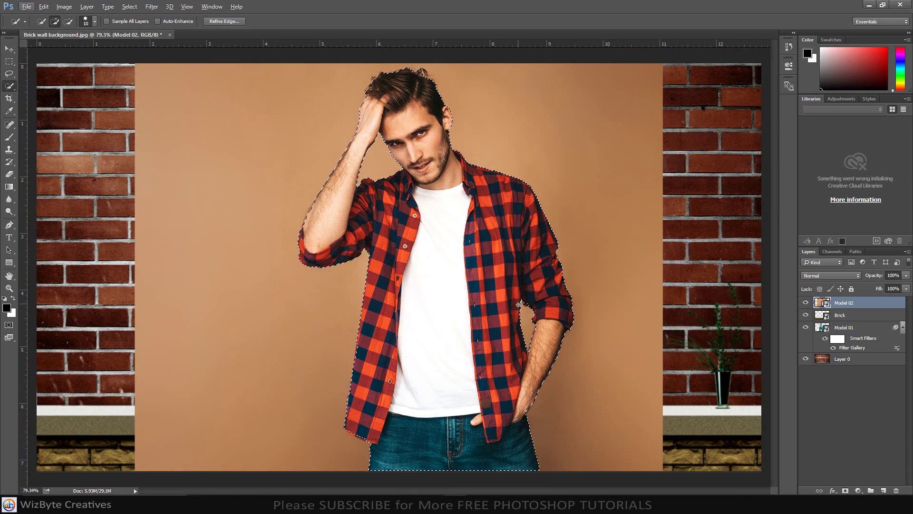
{"action": "left_click", "coordinate": [844, 490]}
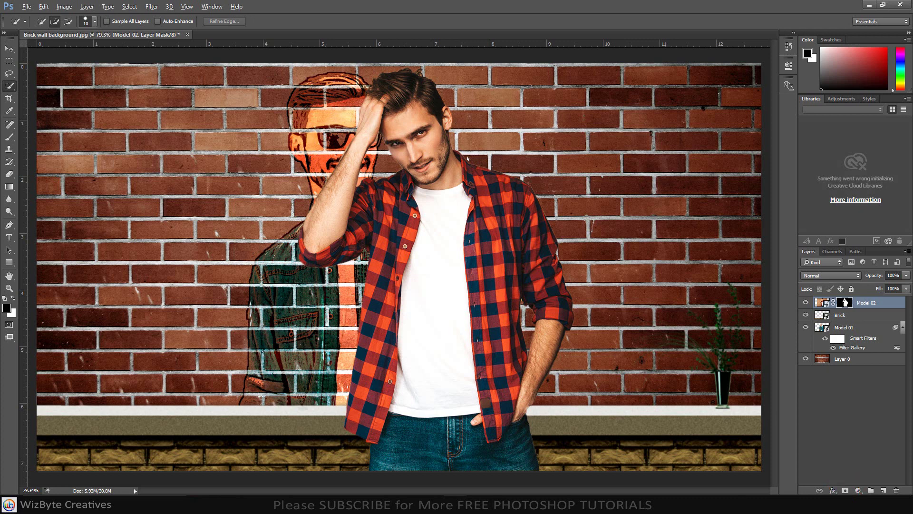
Step: Scale Model 02 to about 80.7%, position it at X 1190 px, Y 647 px, and commit the transform
{"action": "scroll", "coordinate": [446, 266], "scroll_direction": "down", "scroll_amount": 3}
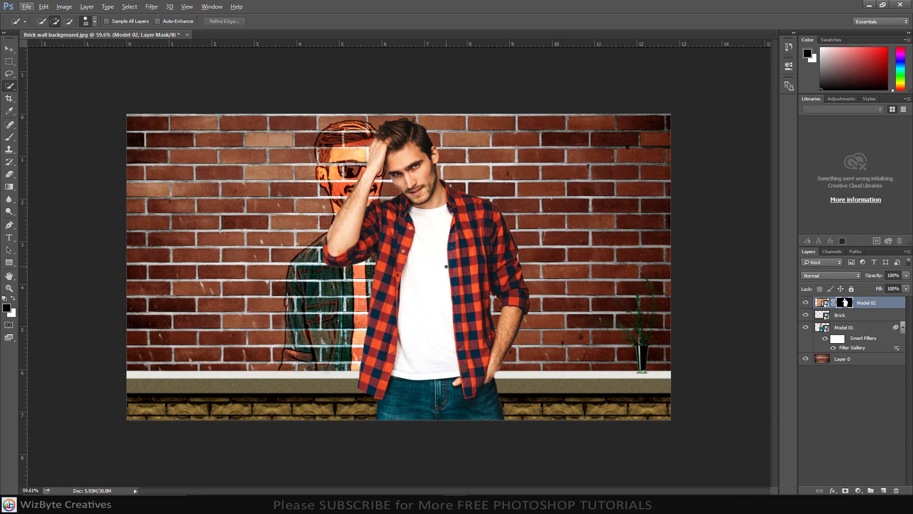
{"action": "key", "text": "ctrl+t"}
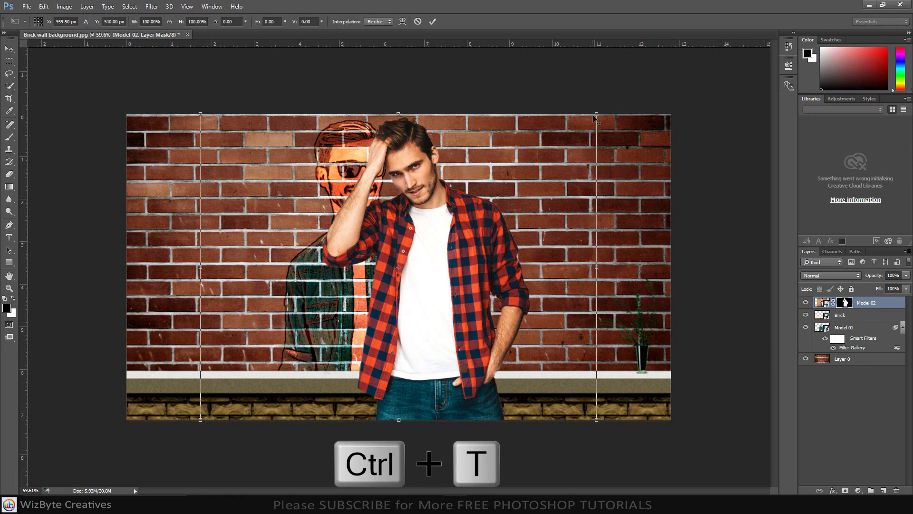
{"action": "left_click_drag", "start_coordinate": [589, 119], "coordinate": [539, 157]}
{"action": "left_click_drag", "start_coordinate": [457, 290], "coordinate": [515, 327]}
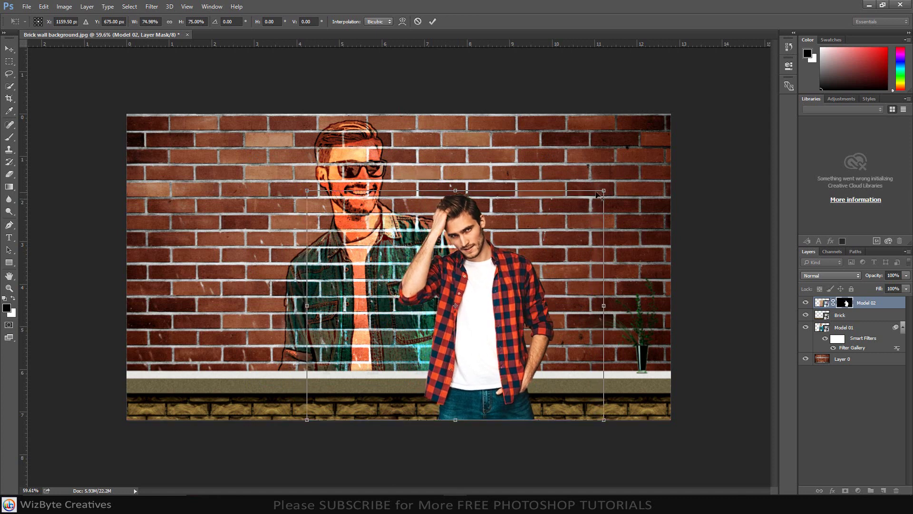
{"action": "left_click_drag", "start_coordinate": [604, 189], "coordinate": [616, 179]}
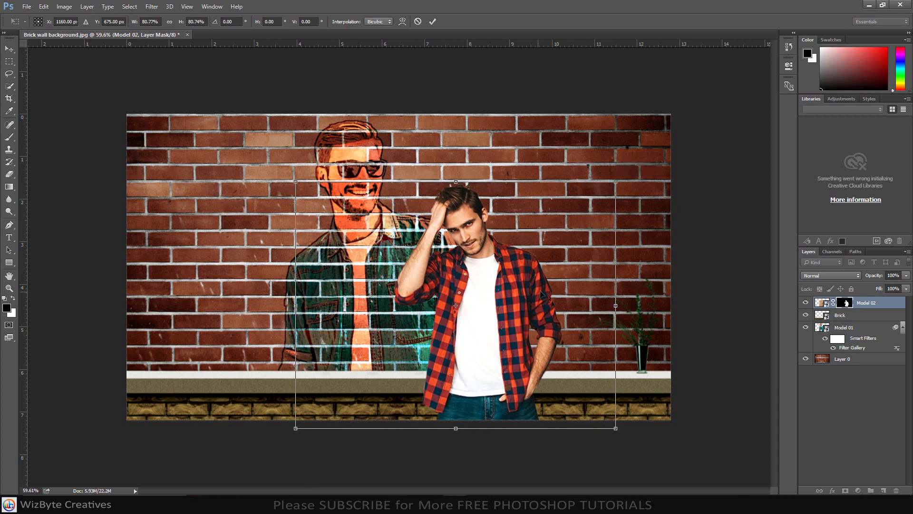
{"action": "left_click_drag", "start_coordinate": [538, 289], "coordinate": [547, 288]}
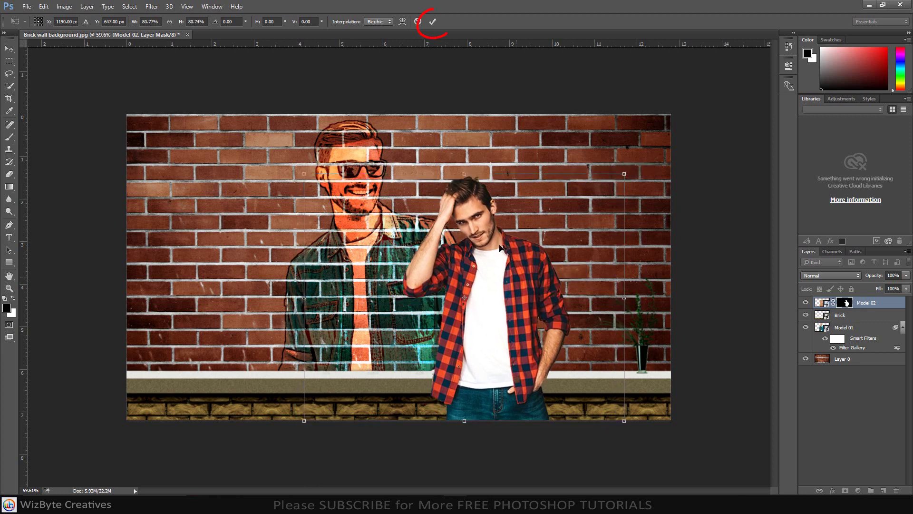
{"action": "left_click", "coordinate": [434, 21]}
{"action": "key", "text": "w"}
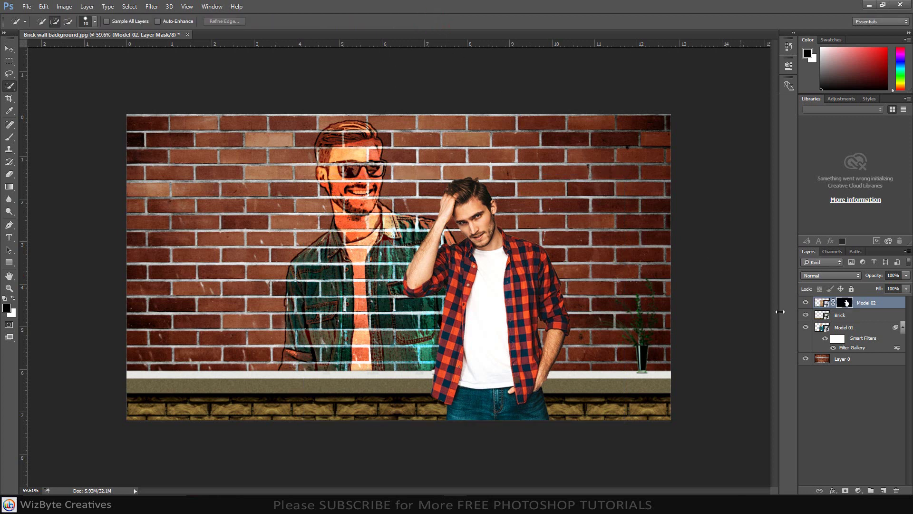
Step: Collapse Model 01's smart filters and move the painted portrait left and down on the wall, clear of the foreground man's face
{"action": "left_click", "coordinate": [902, 328]}
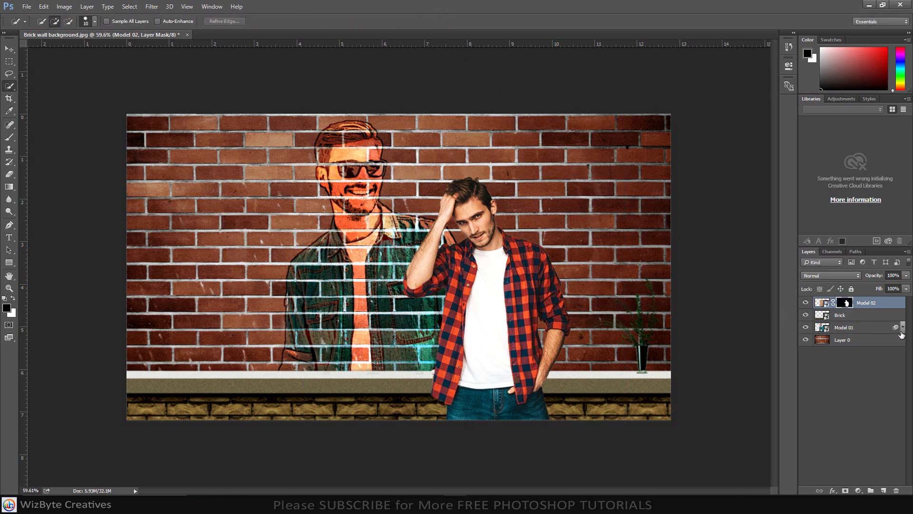
{"action": "left_click", "coordinate": [843, 330]}
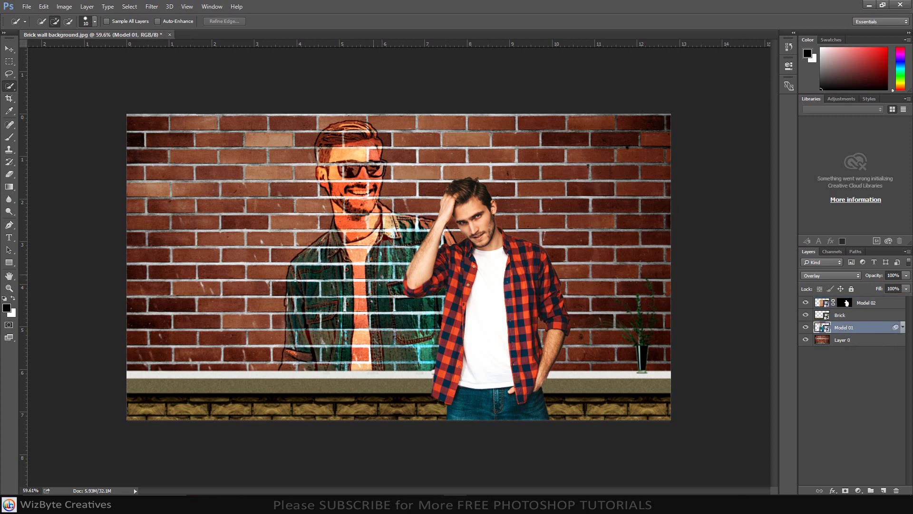
{"action": "left_click", "coordinate": [13, 50]}
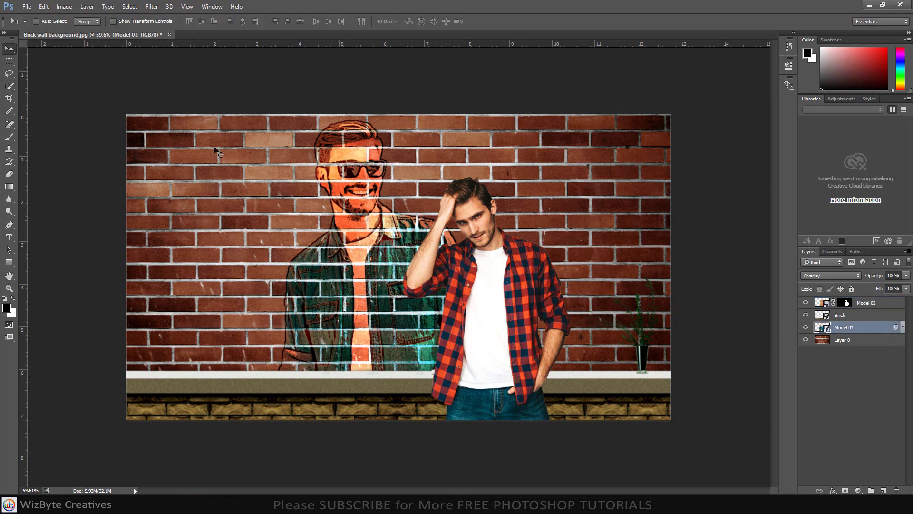
{"action": "left_click_drag", "start_coordinate": [383, 294], "coordinate": [345, 324]}
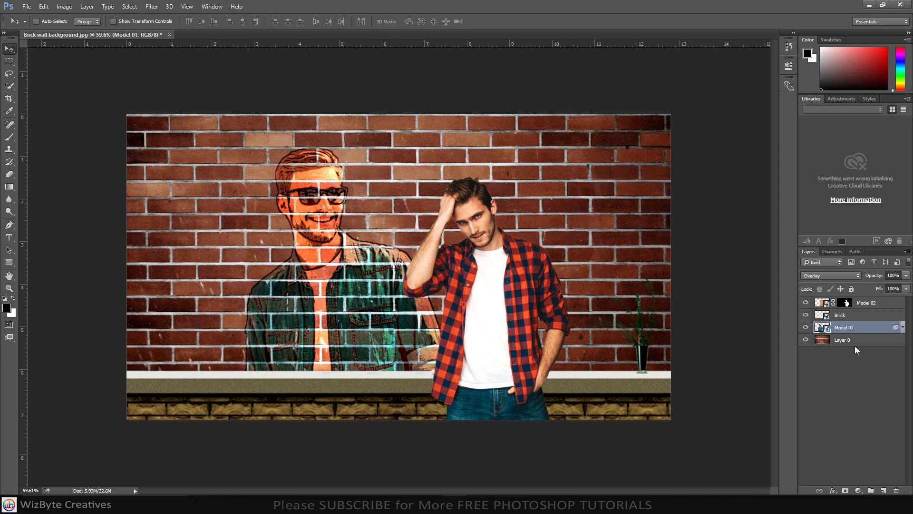
Step: Transform Brick, Model 01 and Layer 0 together in perspective, stretching the wall's left edge up and down to about 159.6% height, and commit
{"action": "left_click", "coordinate": [885, 306]}
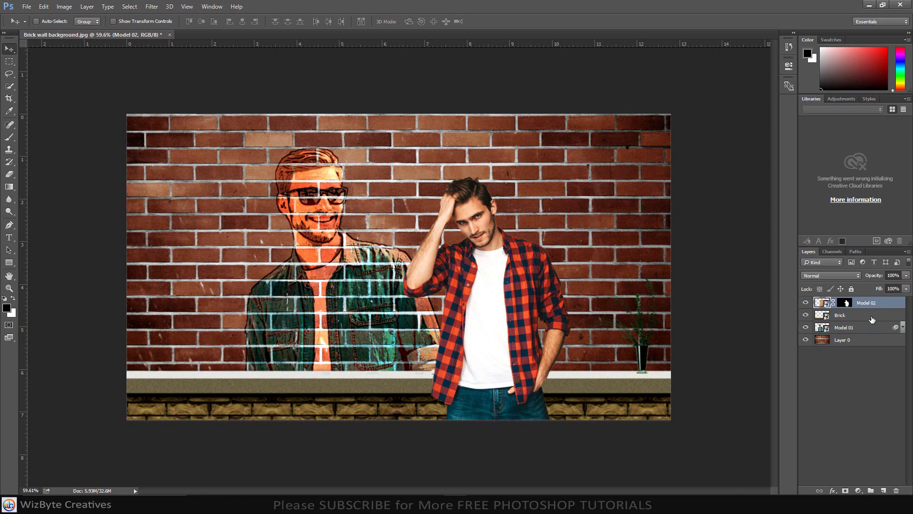
{"action": "left_click", "coordinate": [872, 318]}
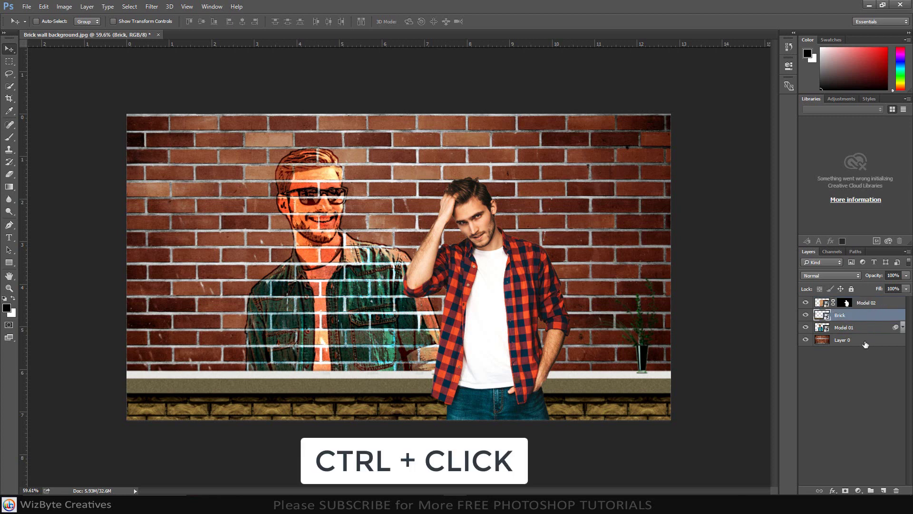
{"action": "left_click", "coordinate": [865, 343], "text": "shift"}
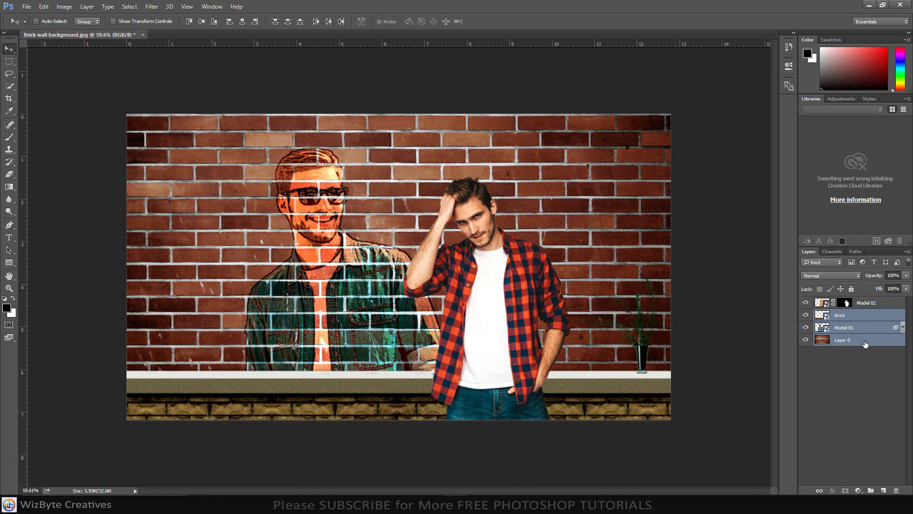
{"action": "key", "text": "ctrl+t"}
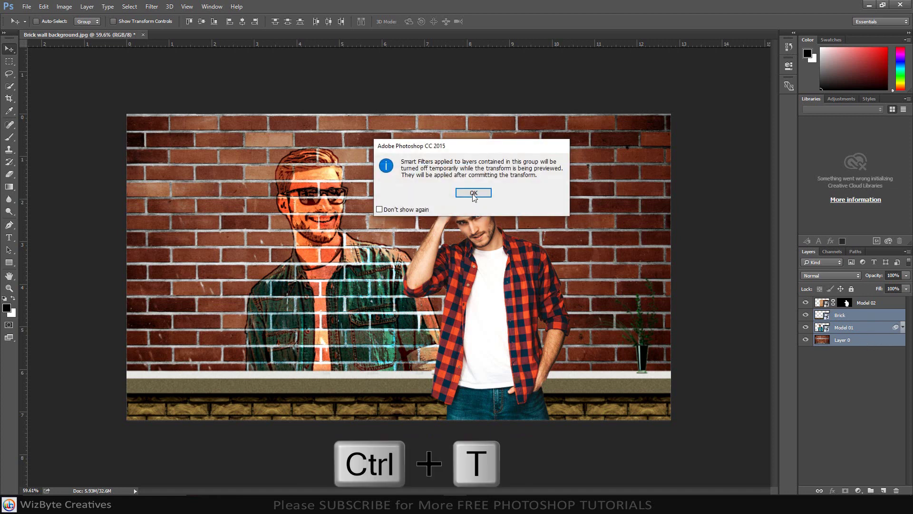
{"action": "left_click", "coordinate": [474, 193]}
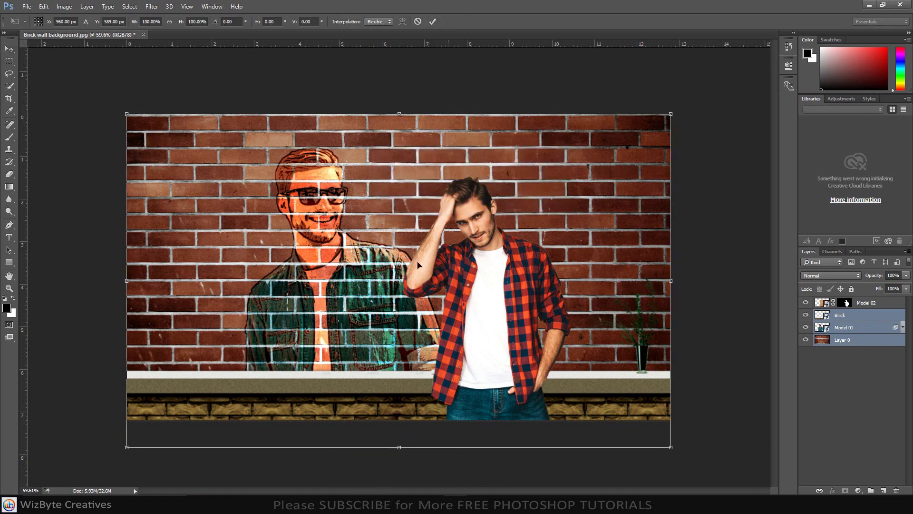
{"action": "key", "text": "ctrl+minus"}
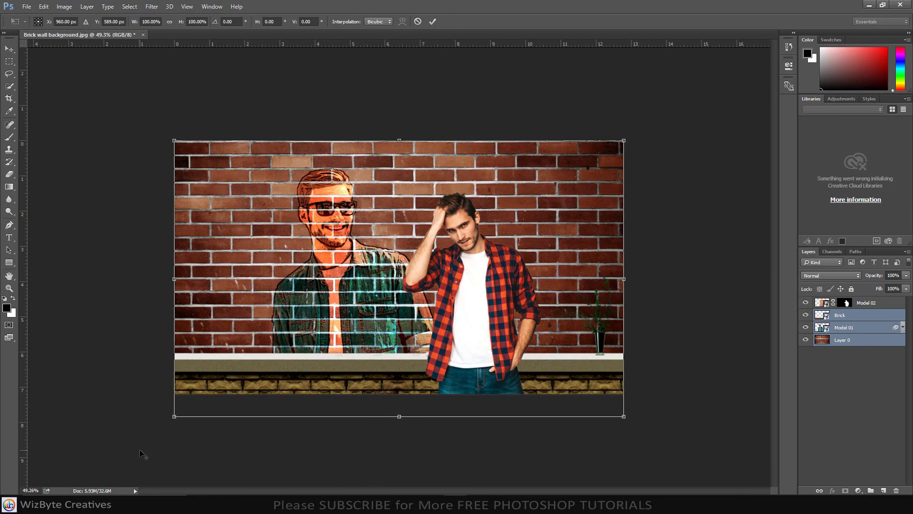
{"action": "key", "text": "ctrl+minus"}
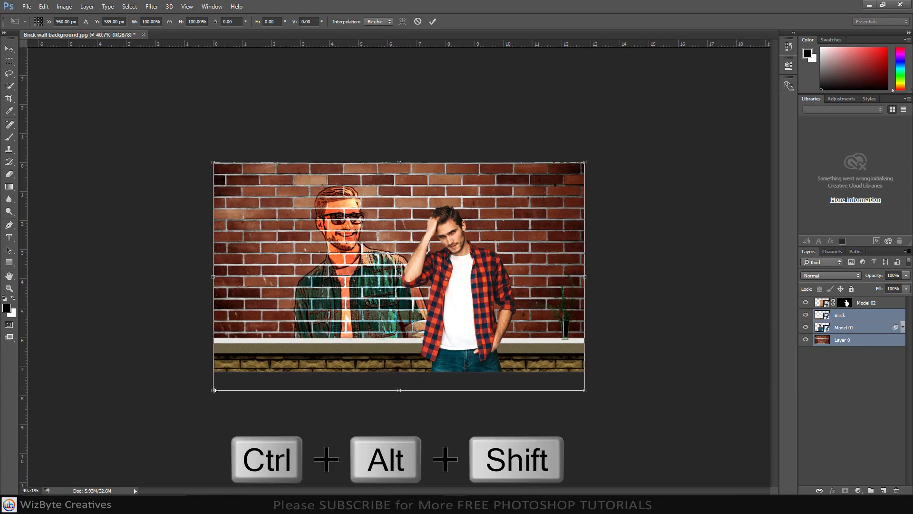
{"action": "left_click_drag", "start_coordinate": [214, 394], "coordinate": [216, 460]}
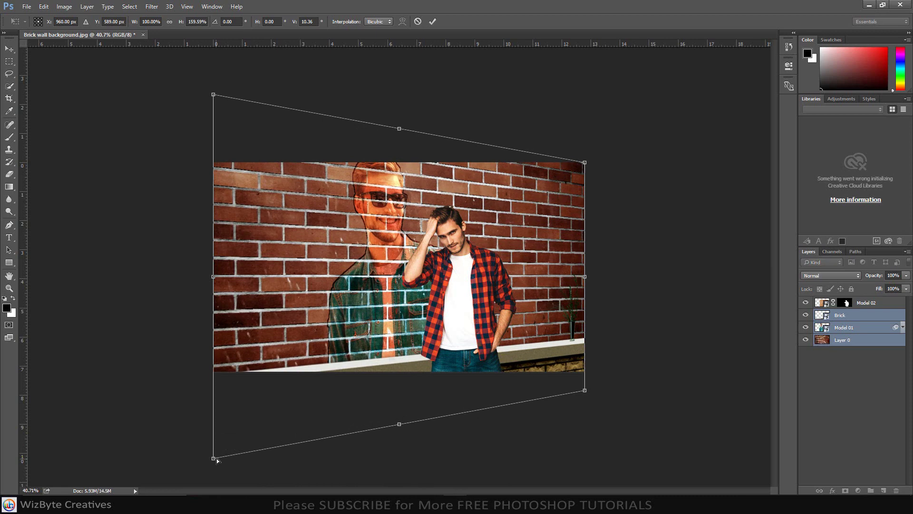
{"action": "left_click", "coordinate": [432, 25]}
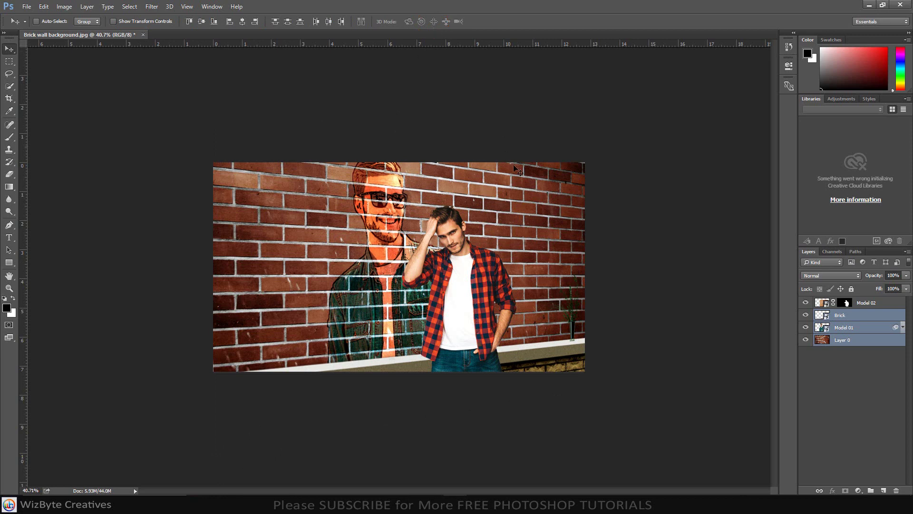
Step: Move the Model 01 portrait about 0.83 cm left and 0.13 cm down, and shift Model 02 slightly right to separate the two men
{"action": "left_click", "coordinate": [860, 332]}
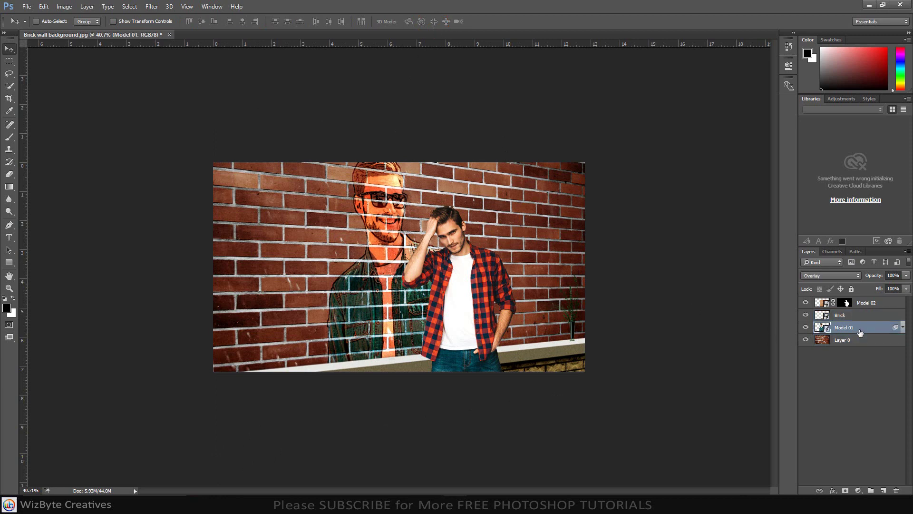
{"action": "mouse_move", "coordinate": [401, 291]}
{"action": "left_mouse_down"}
{"action": "mouse_move", "coordinate": [335, 295]}
{"action": "mouse_move", "coordinate": [375, 291]}
{"action": "left_mouse_up"}
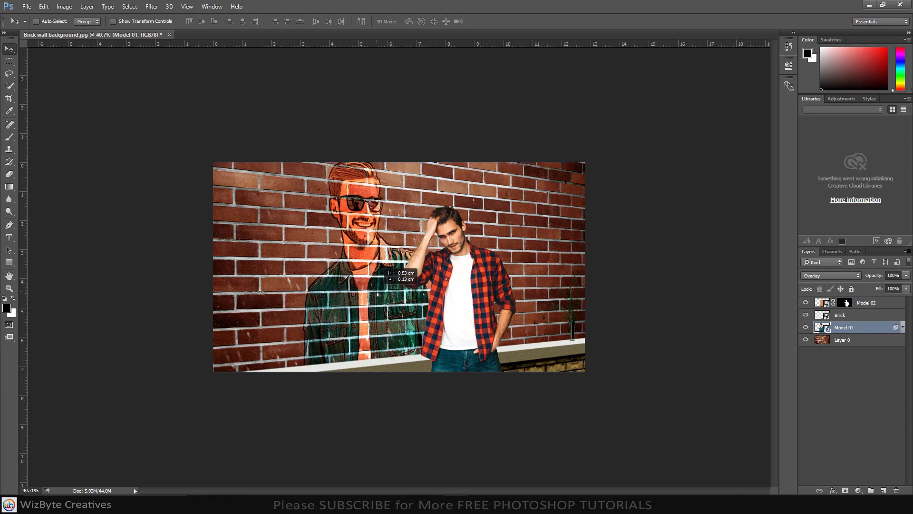
{"action": "left_click", "coordinate": [866, 304]}
{"action": "mouse_move", "coordinate": [471, 314]}
{"action": "left_mouse_down"}
{"action": "mouse_move", "coordinate": [491, 316]}
{"action": "mouse_move", "coordinate": [482, 317]}
{"action": "left_mouse_up"}
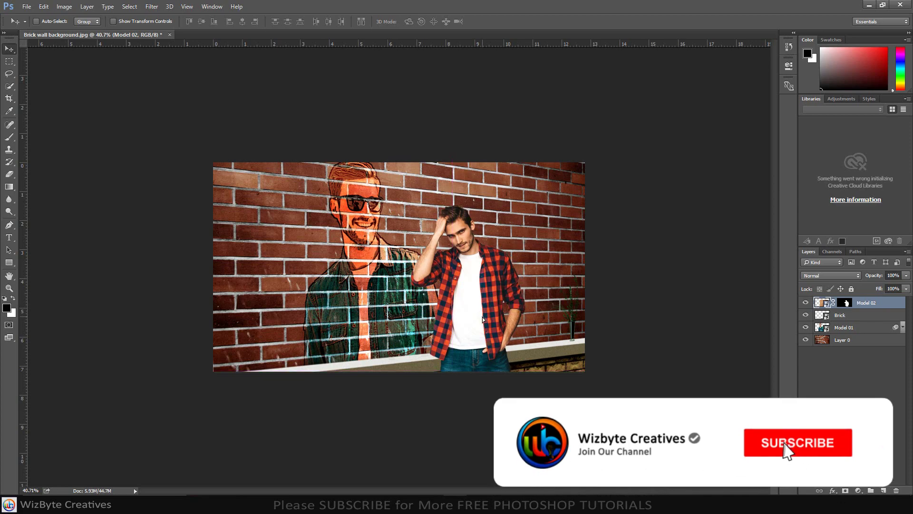